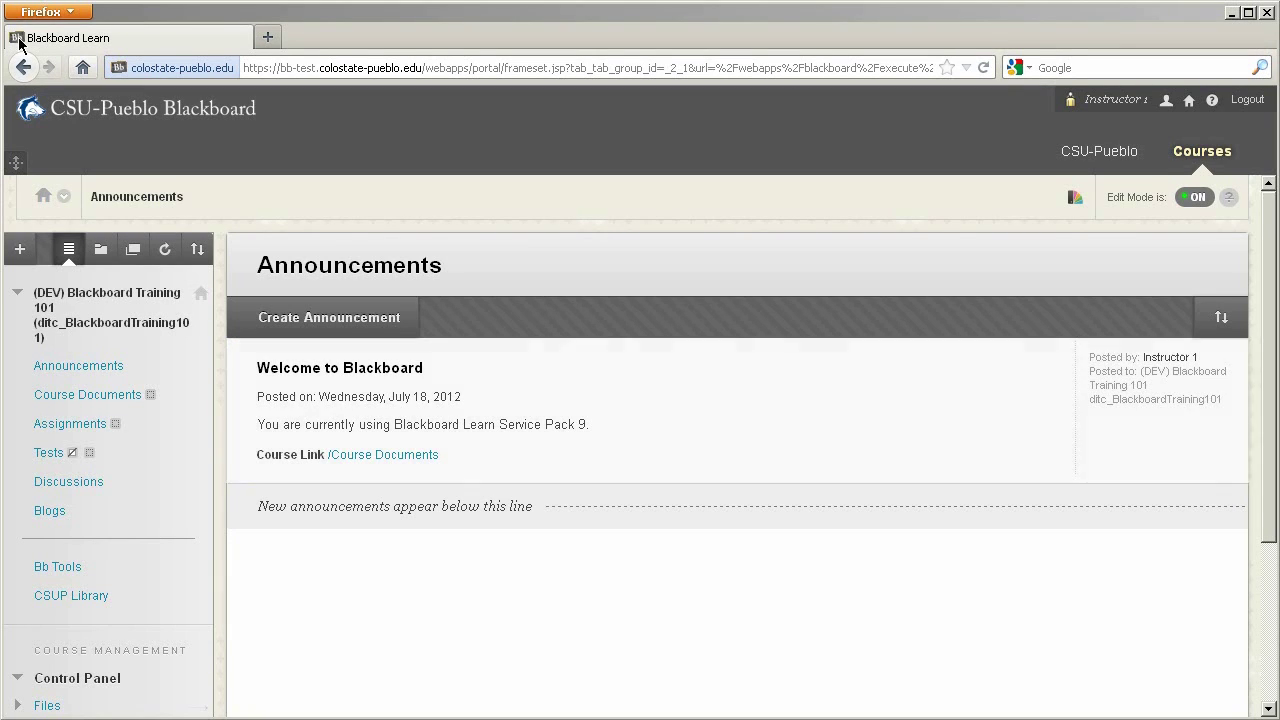
# Start a new content item in the course's Course Documents area and name it "Item 1"
pyautogui.click(90, 397)
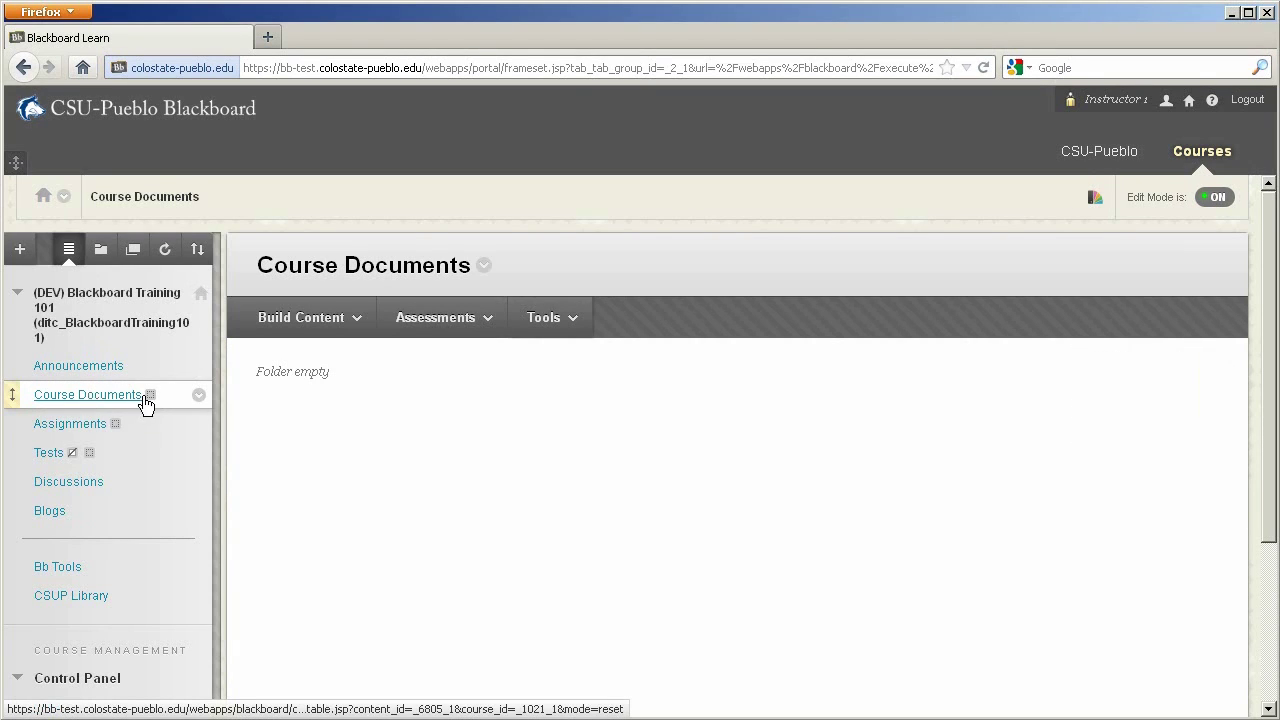
pyautogui.click(303, 322)
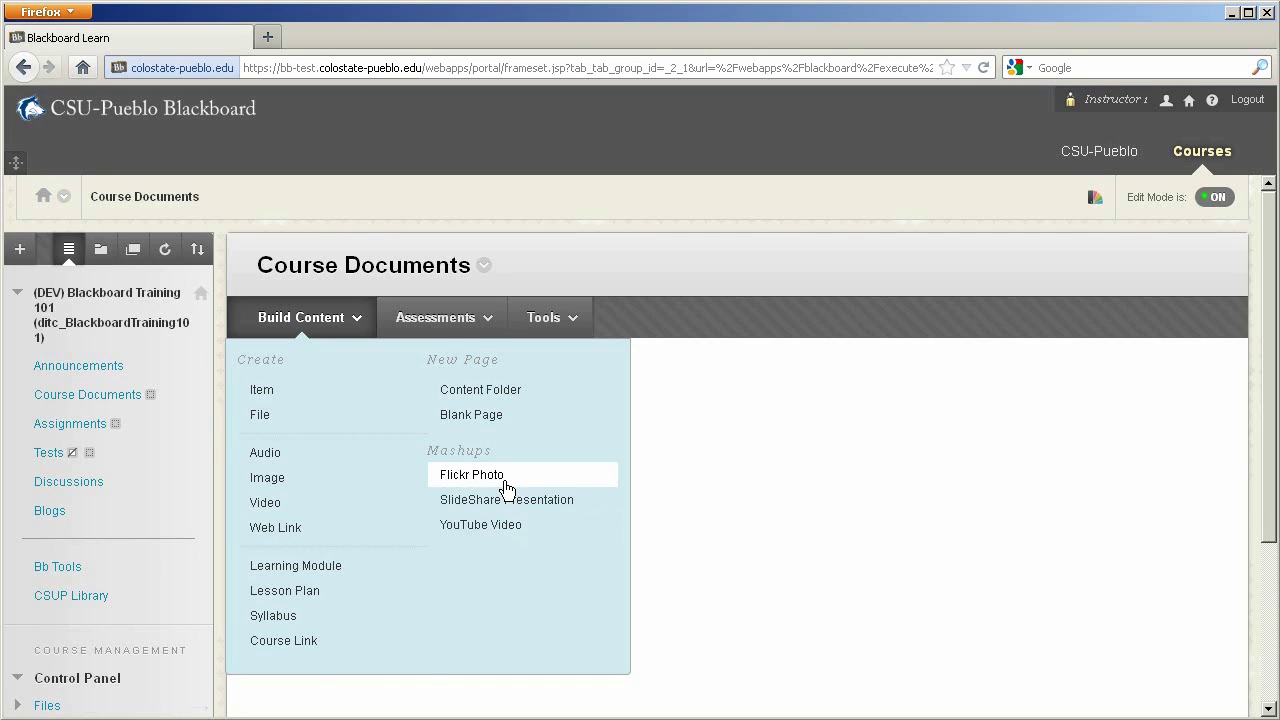
pyautogui.click(274, 398)
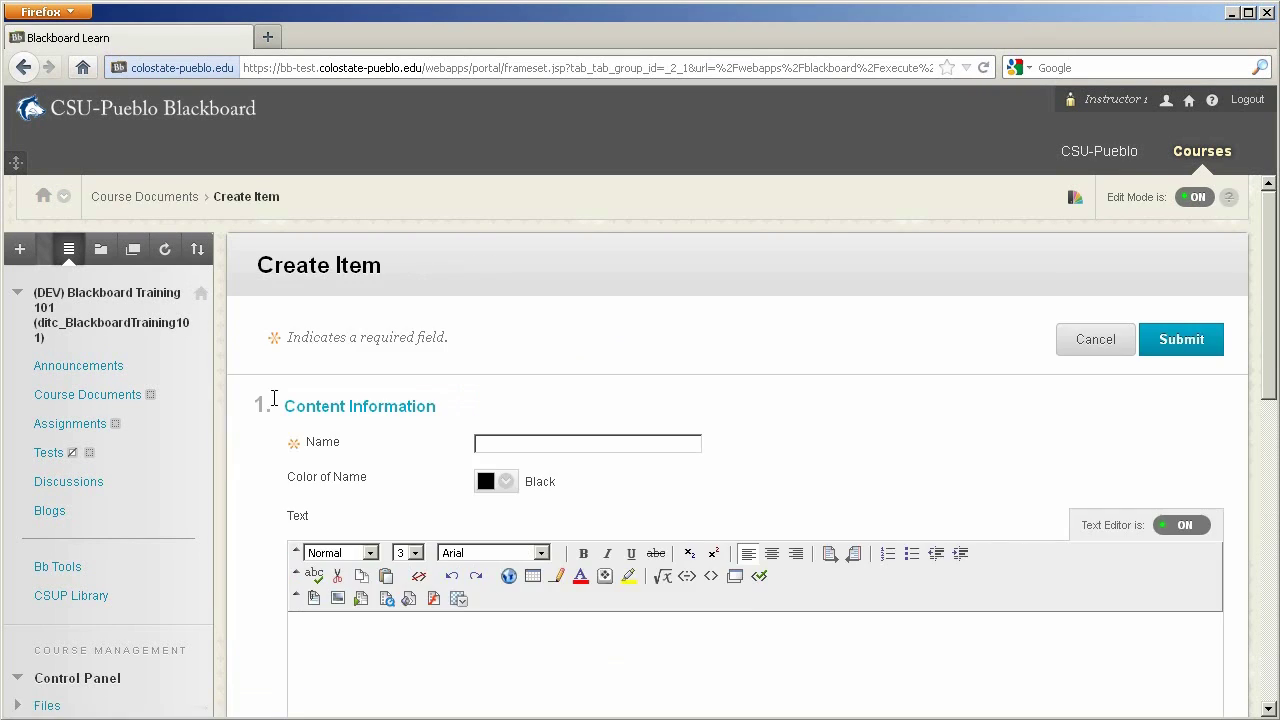
pyautogui.scroll(-4, 491, 363)
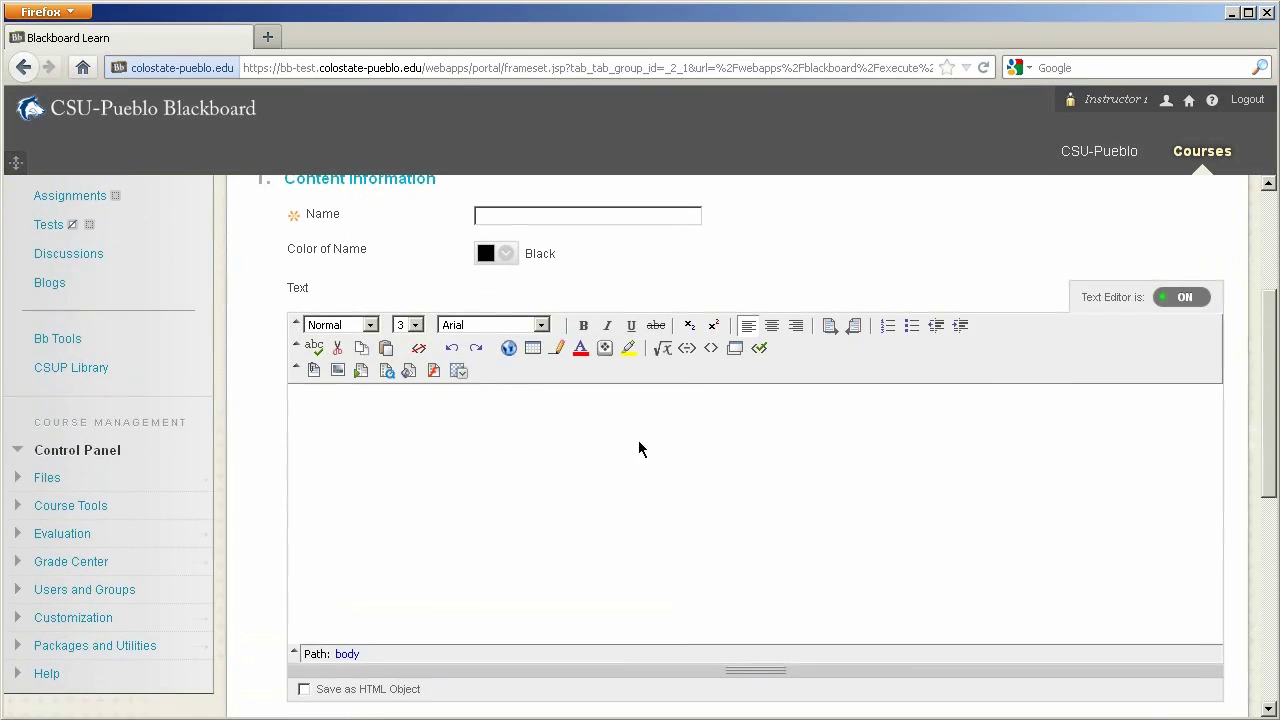
pyautogui.scroll(2, 675, 463)
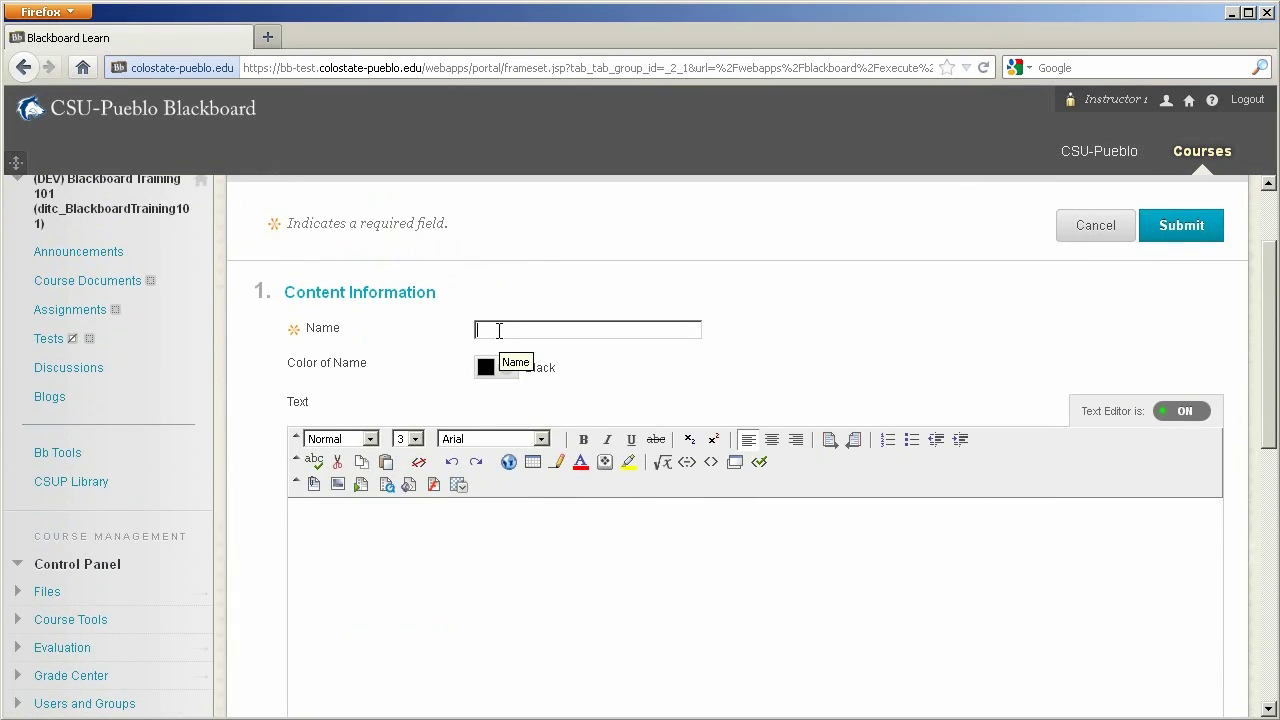
pyautogui.write('Item 1')
# Fill the item's text with a Lorem ipsum placeholder paragraph and submit the item
pyautogui.click(557, 528)
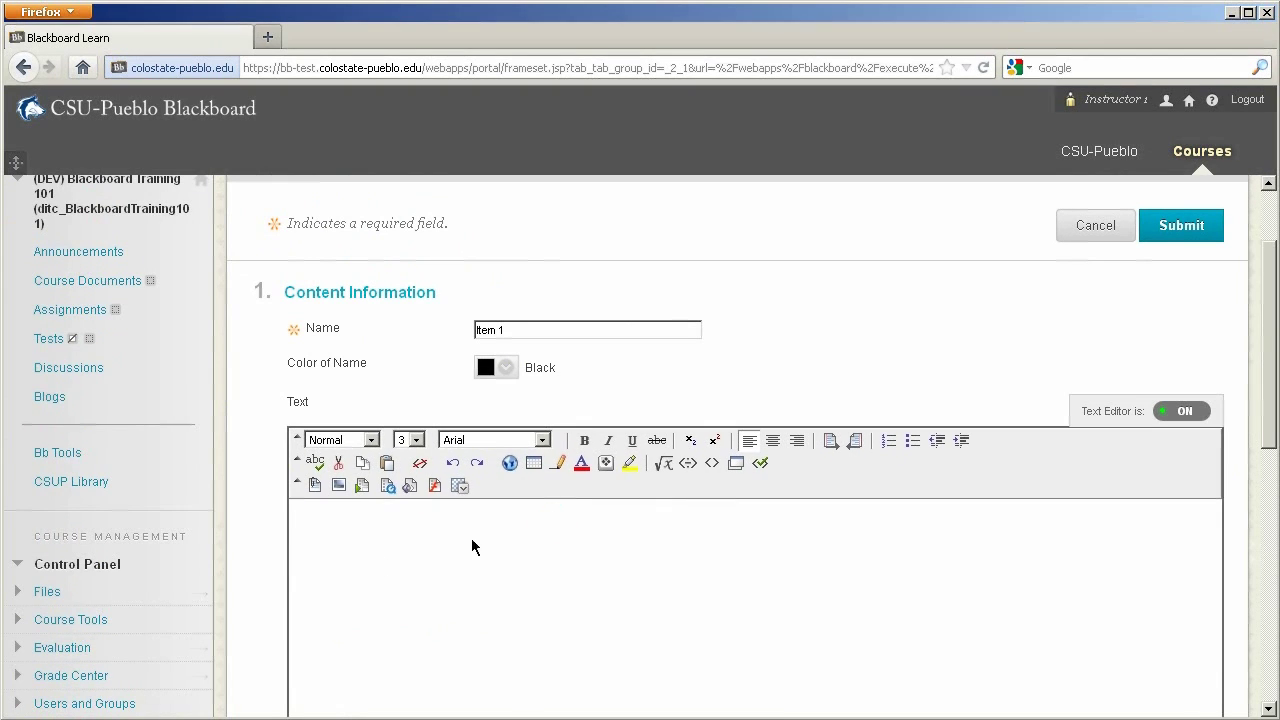
pyautogui.scroll(-2, 743, 620)
pyautogui.click(320, 410)
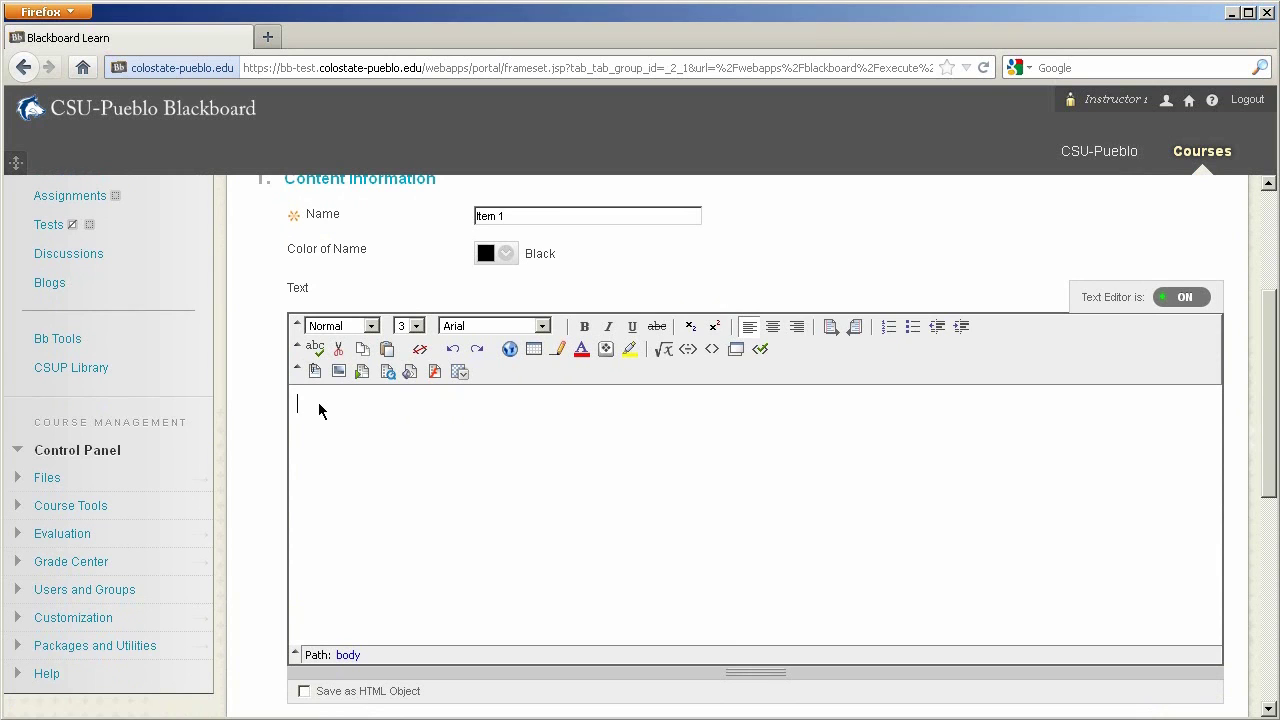
pyautogui.write('Lorem ipsum dolor sit amet, consectetur adipiscing elit. Maecenas posuere, velit ac feugiat cursus, ipsum est sodales elit, et laoreet purus urna vel lacus. Sed ac massa sem. Curabitur non dolor quam. Vestibulum ante ipsum primis in faucibus orci luctus et ultrices posuere cubilia Curae; Nulla porttitor adipiscing est nec mollis. Curabitur at ullamcorper ligula. Cras scelerisque, turpis quis consectetur viverra, lectus elit sagittis tellus, vitae aliquet ligula ante et lorem. Sed nulla lacus, sollicitudin eget rhoncus ut, iaculis non orci. Fusce rutrum semper mi ut malesuada. Etiam malesuada egestas arcu vitae ornare. Integer egestas urna sit amet neque ornare ac tincidunt risus gravida. Sed lacinia, nulla et cursus semper, nulla nulla volutpat nibh, ut porta eros enim vel lacus. Etiam erat augue, consequat et pretium non, interdum elementum est. Sed in metus ut magna fringilla rhoncus lobortis bibendum lorem. Nullam ut arcu non neque congue commodo. Pellentesque vulputate, elit et rutrum egestas, nibh nibh consectetur elit, ut volutpat ipsum ipsum a purus.')
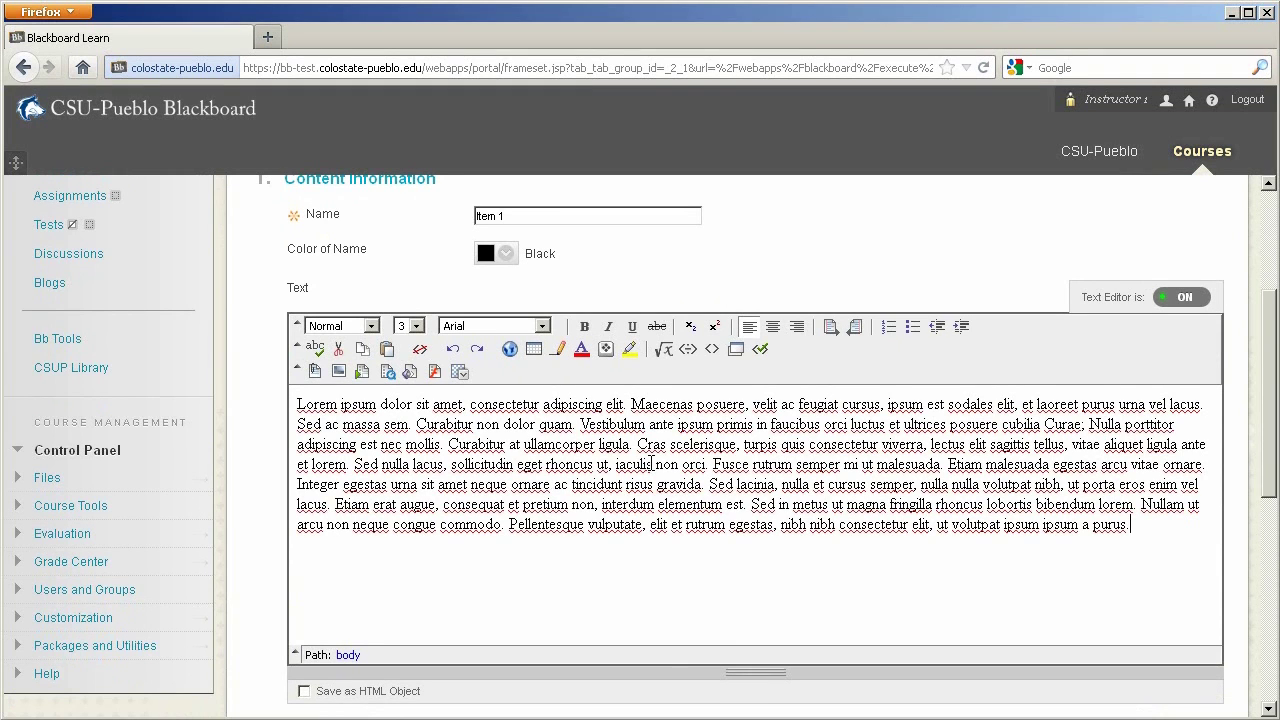
pyautogui.scroll(-6, 660, 455)
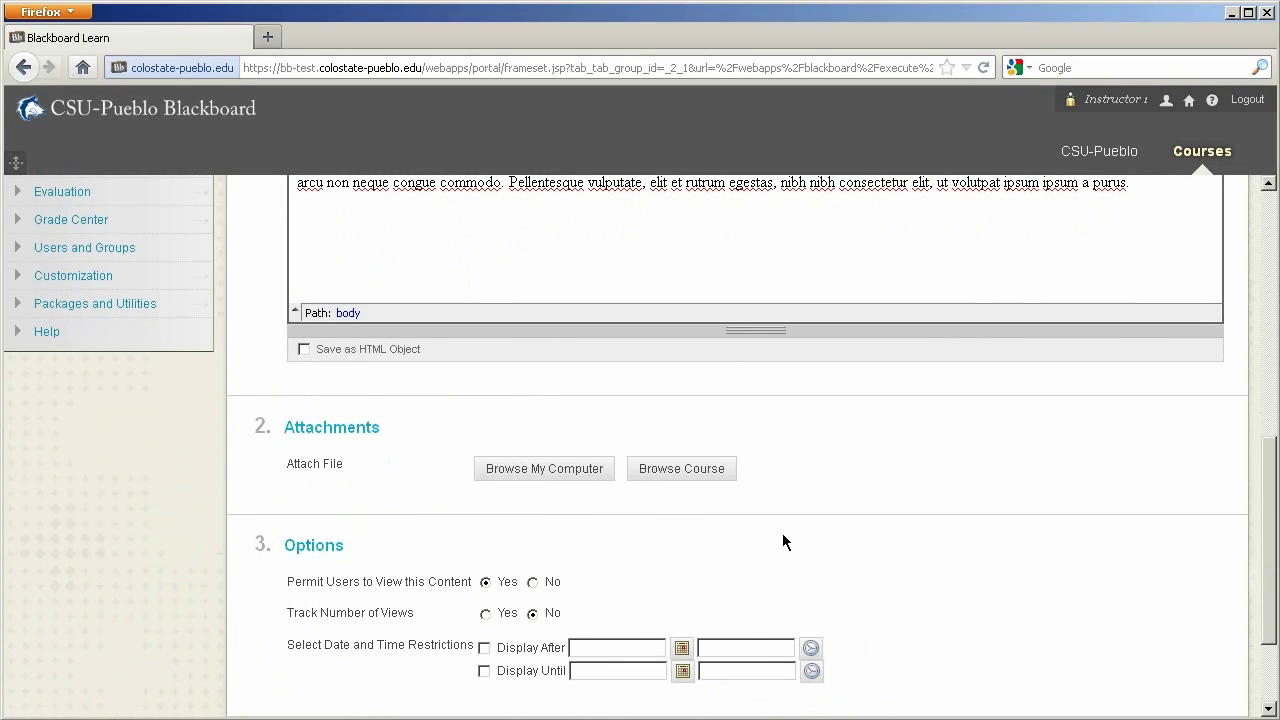
pyautogui.scroll(-2, 783, 541)
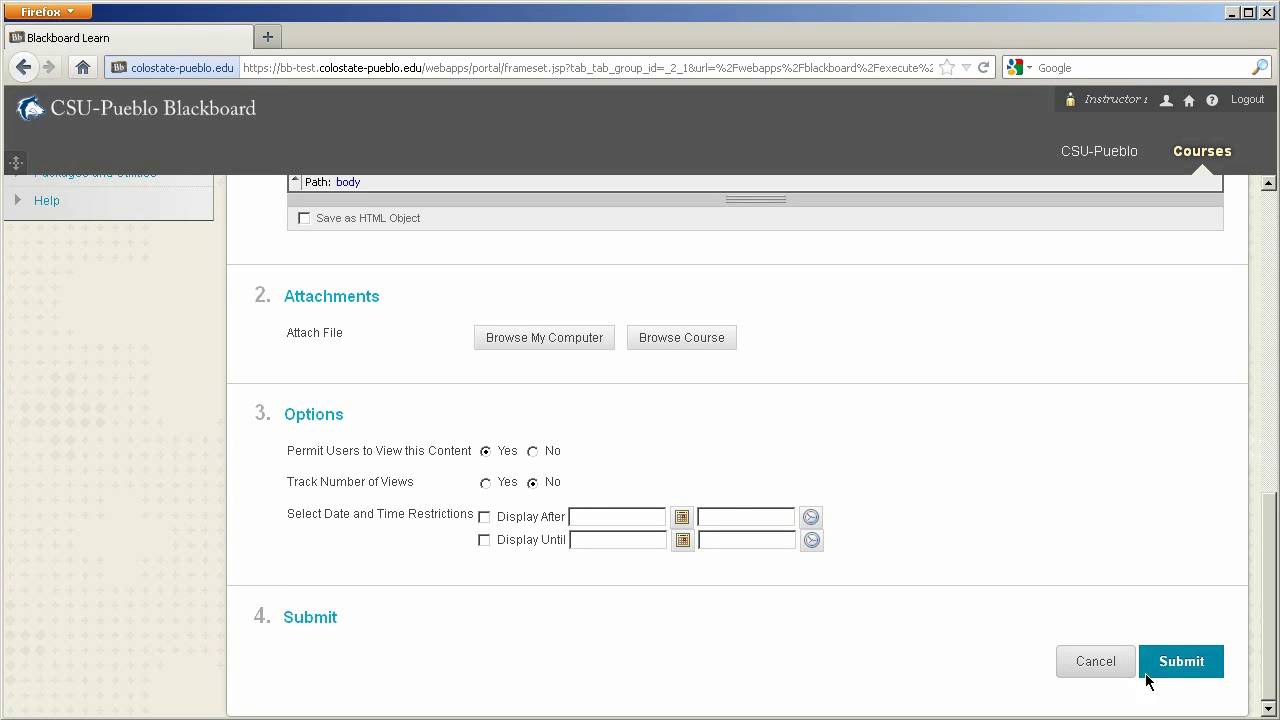
pyautogui.click(1200, 662)
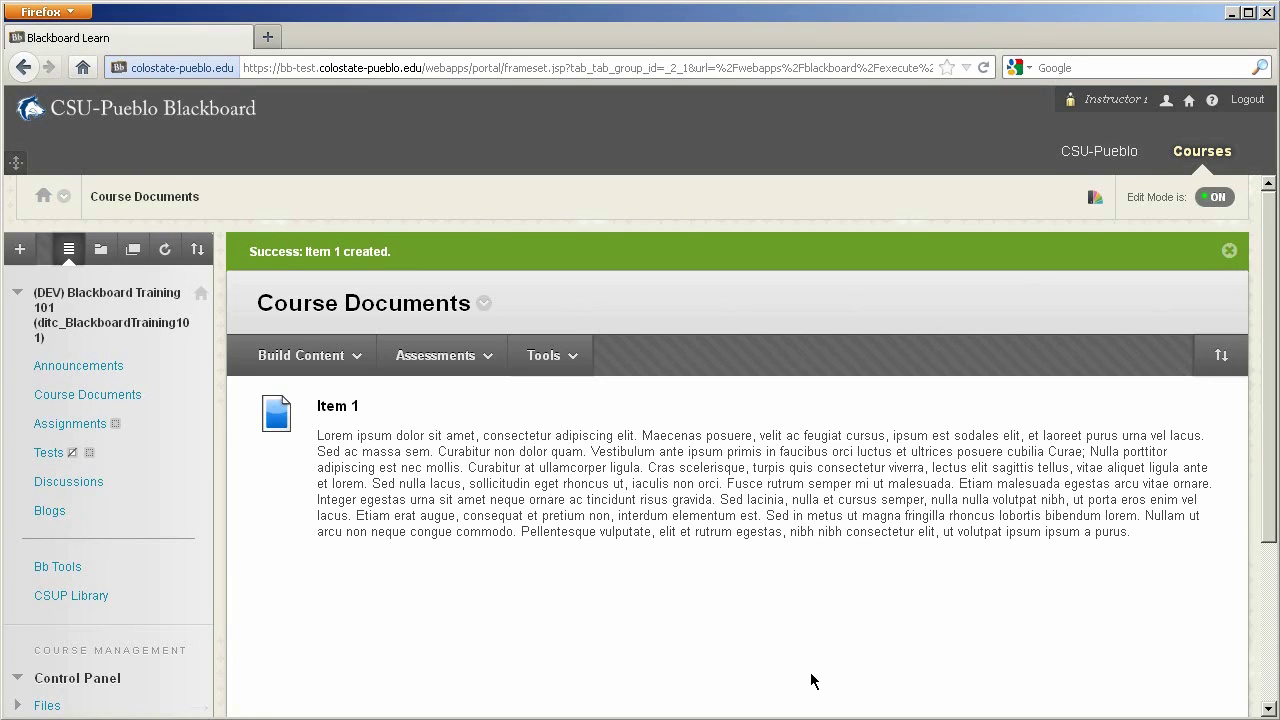
# Create a file entry in Course Documents from example.xlsx on the computer's Desktop and submit it
pyautogui.click(344, 360)
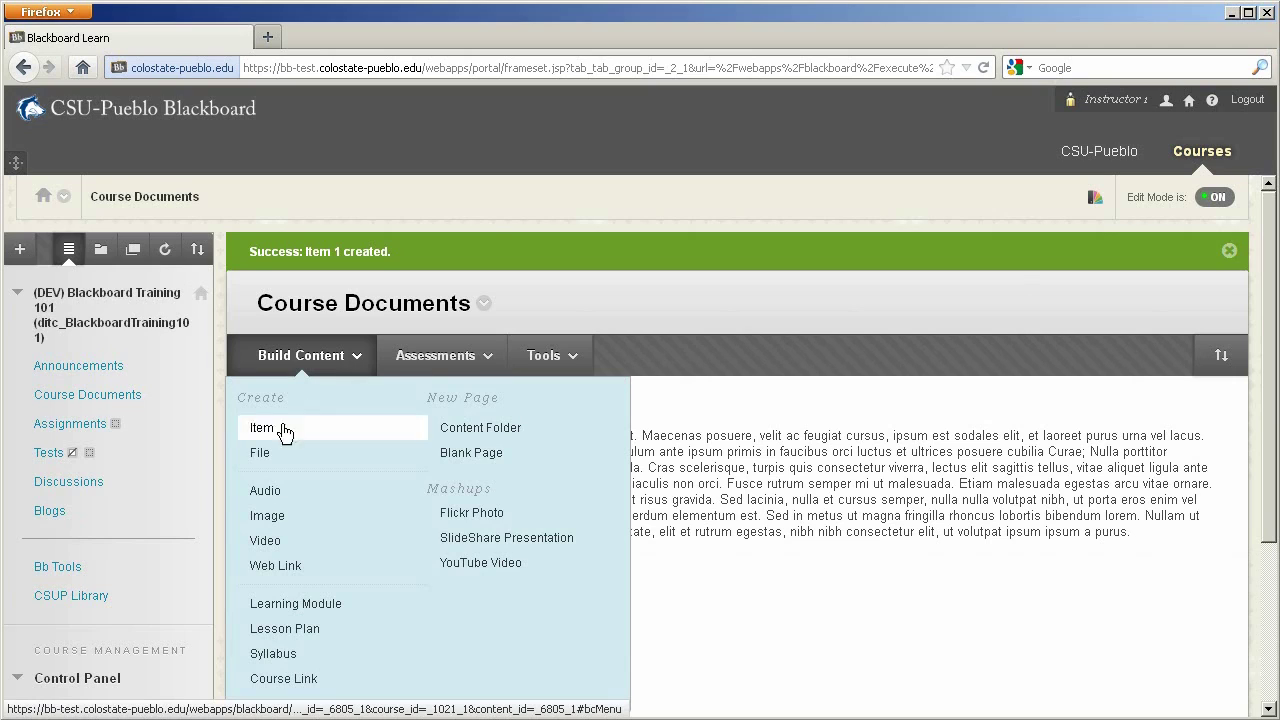
pyautogui.click(262, 452)
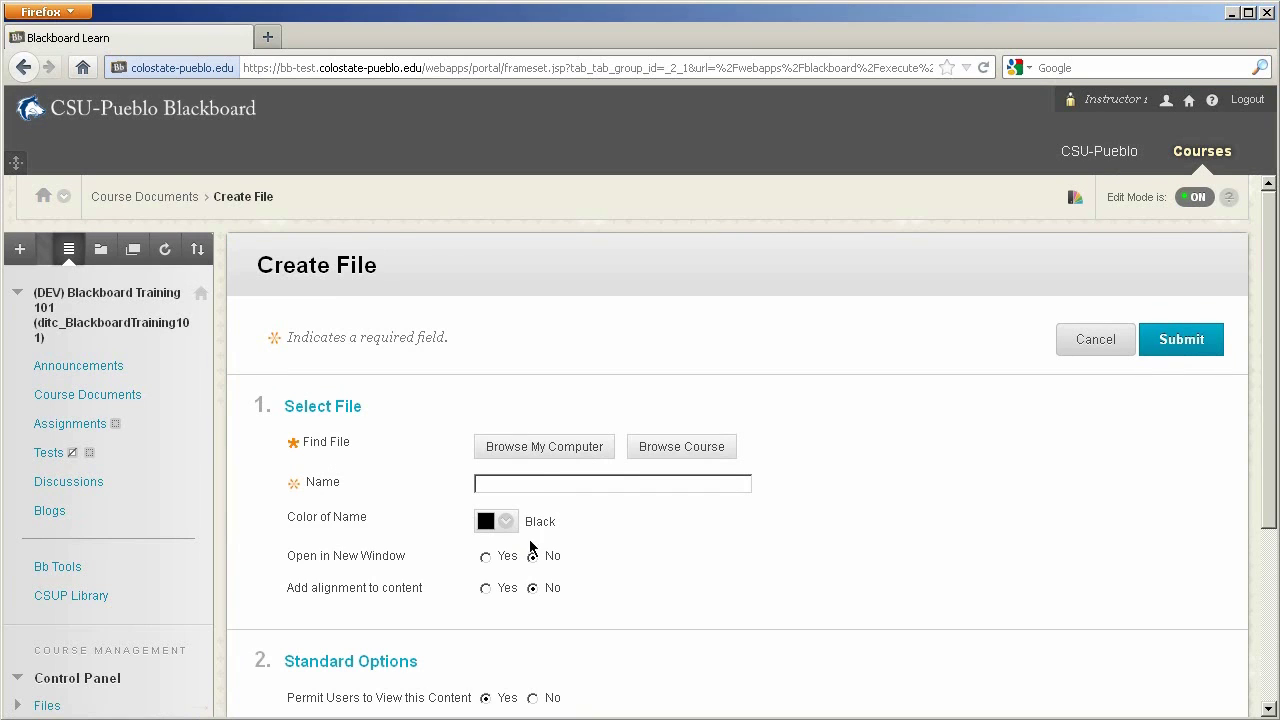
pyautogui.click(543, 447)
pyautogui.click(302, 306)
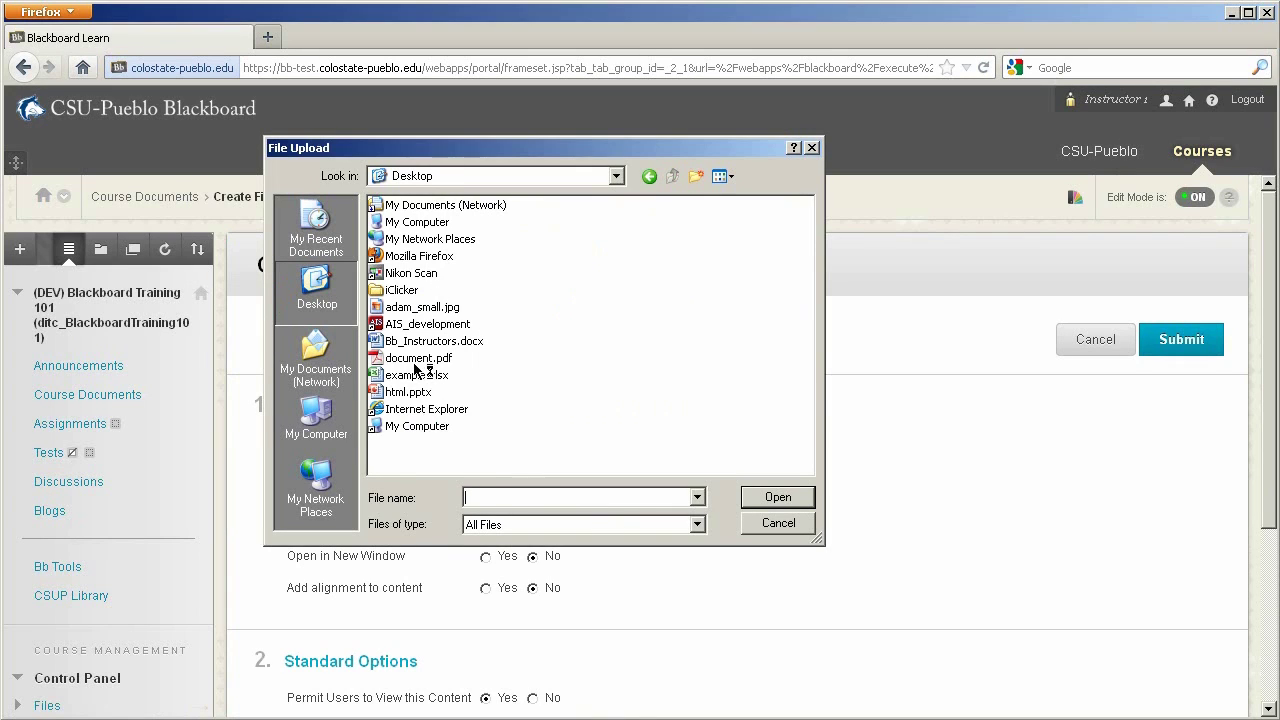
pyautogui.click(412, 374)
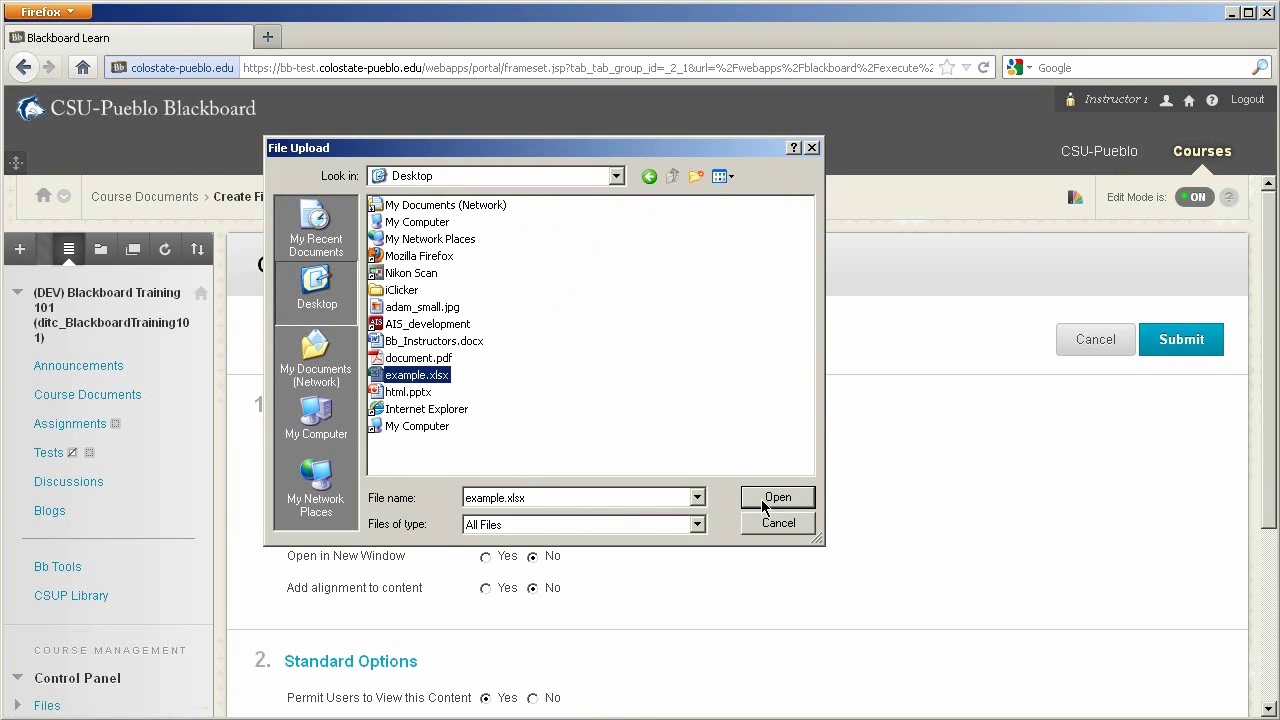
pyautogui.click(777, 497)
pyautogui.scroll(-2, 863, 479)
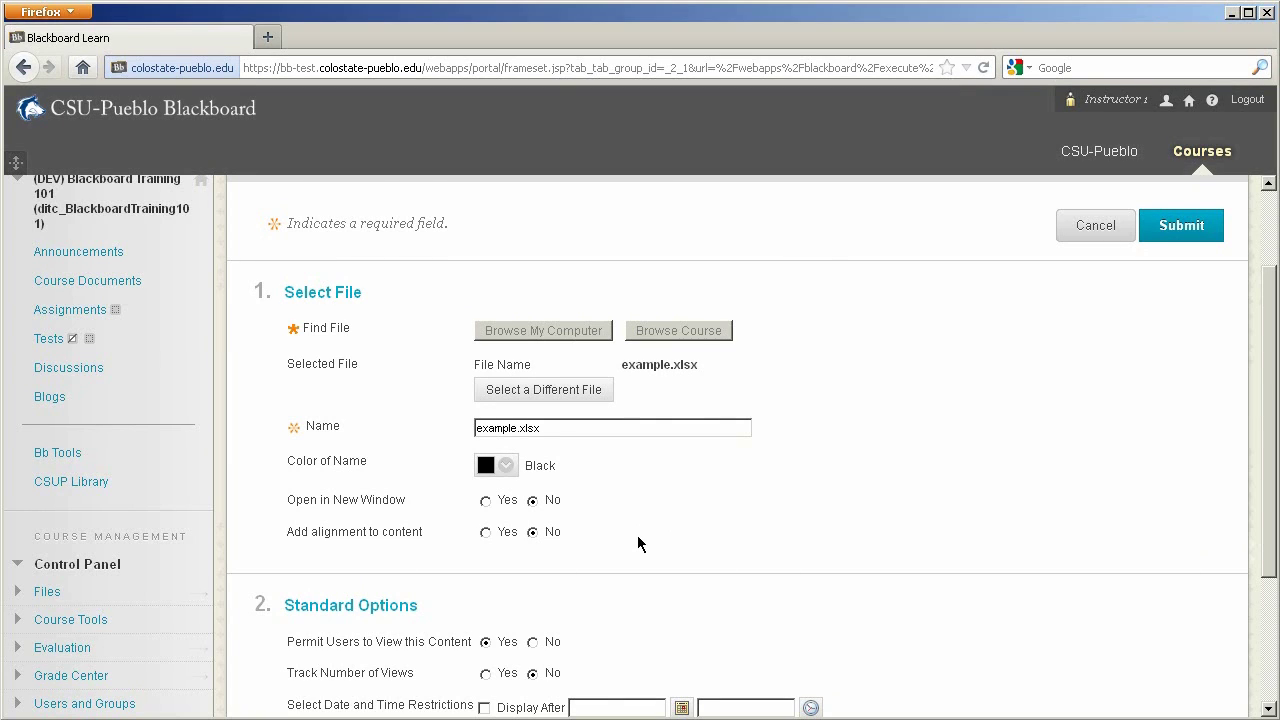
pyautogui.scroll(-3, 760, 580)
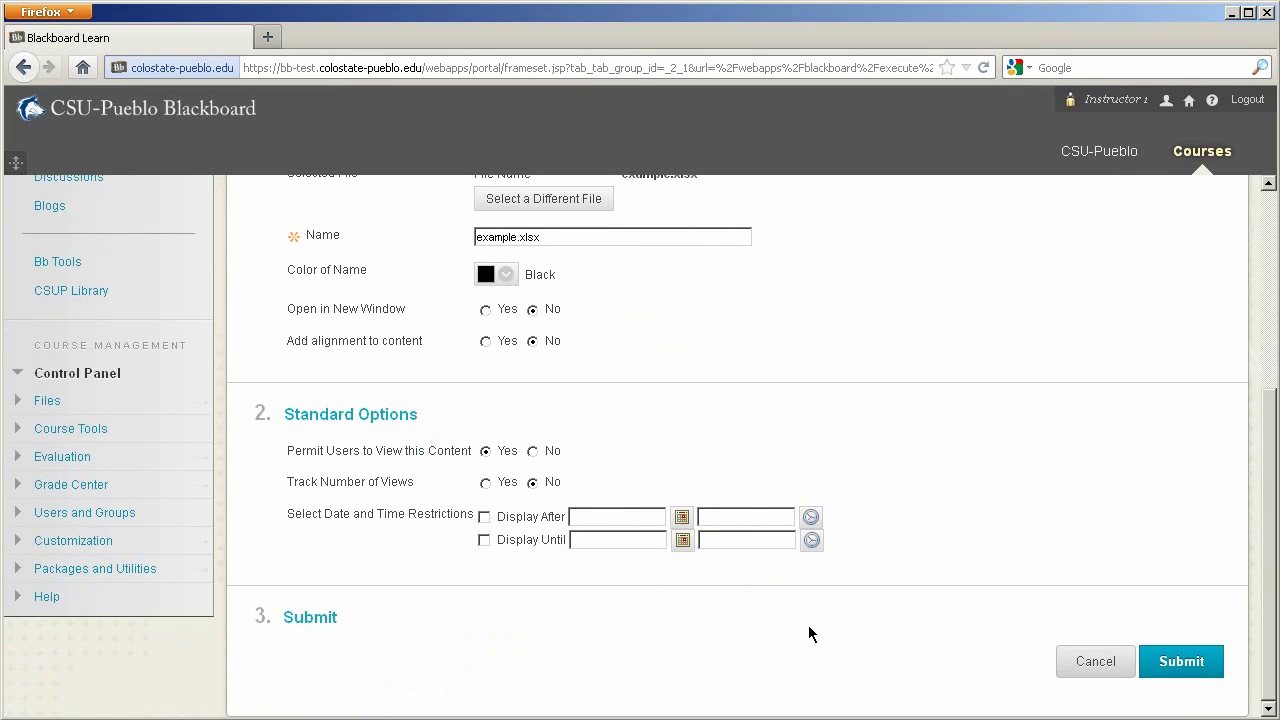
pyautogui.click(1182, 662)
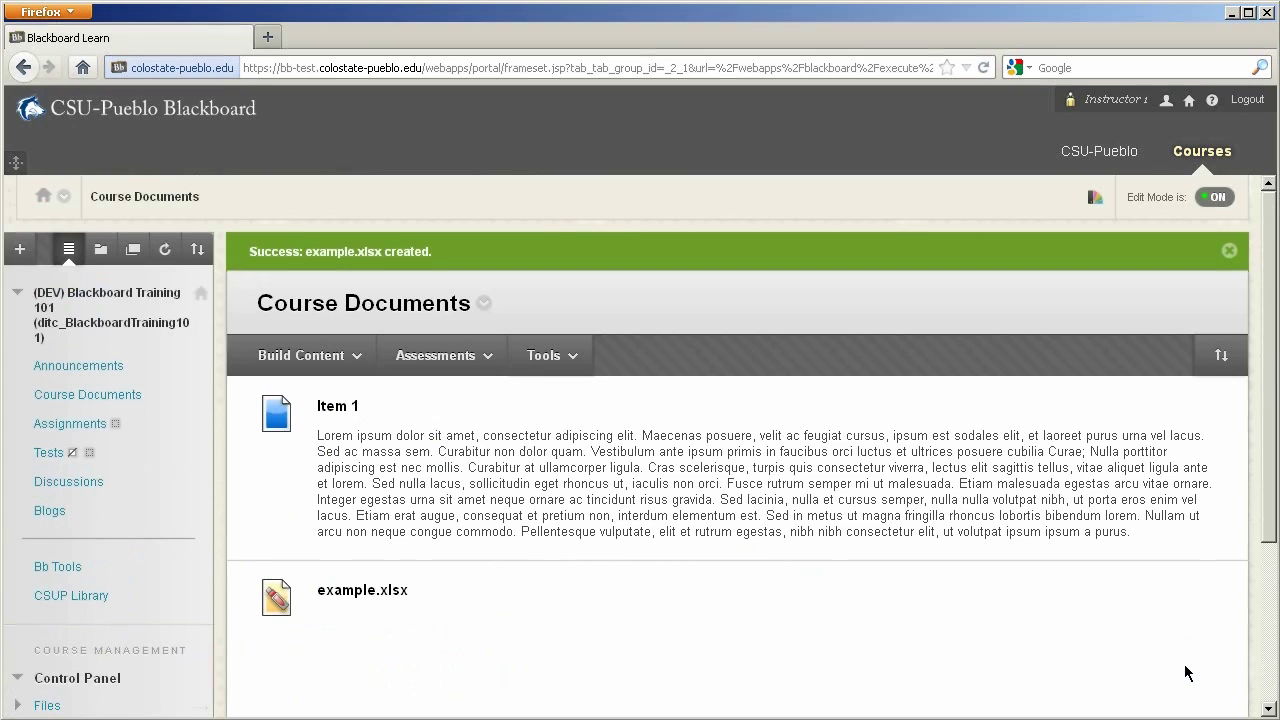
# Open the example.xlsx entry to check its download prompt, cancel the download, and return to Course Documents
pyautogui.scroll(-3, 1165, 640)
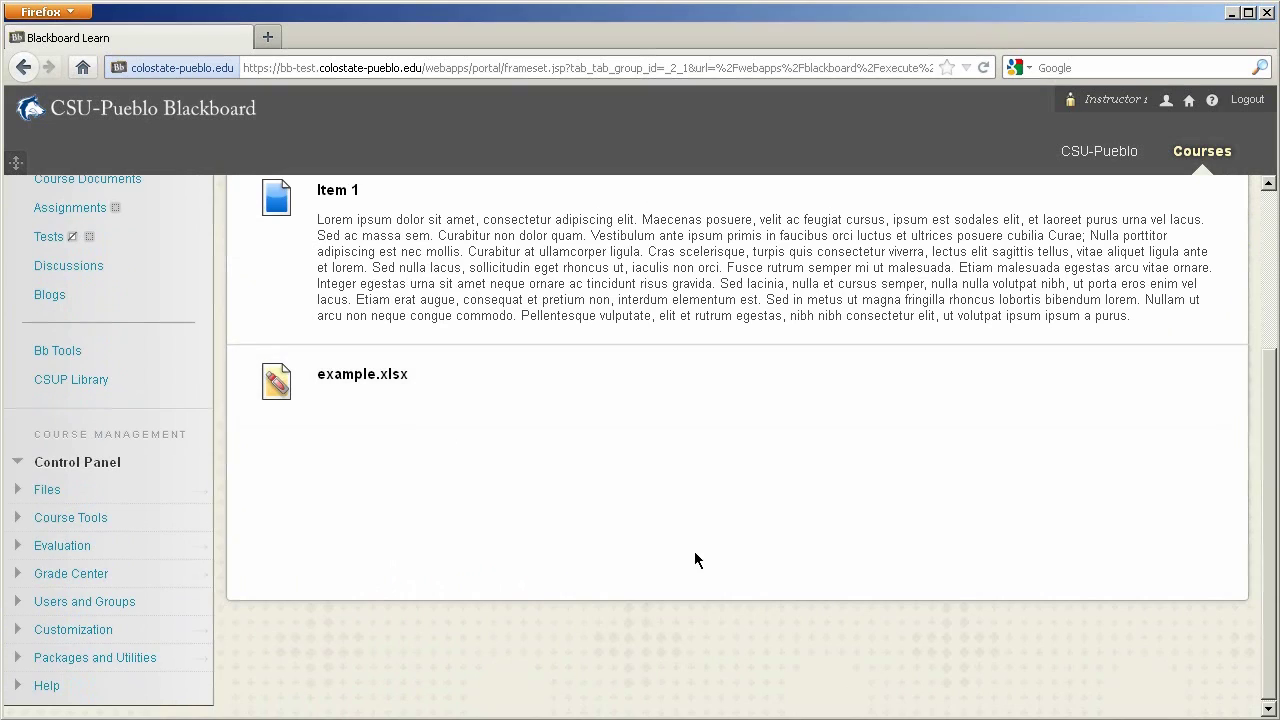
pyautogui.scroll(1, 688, 553)
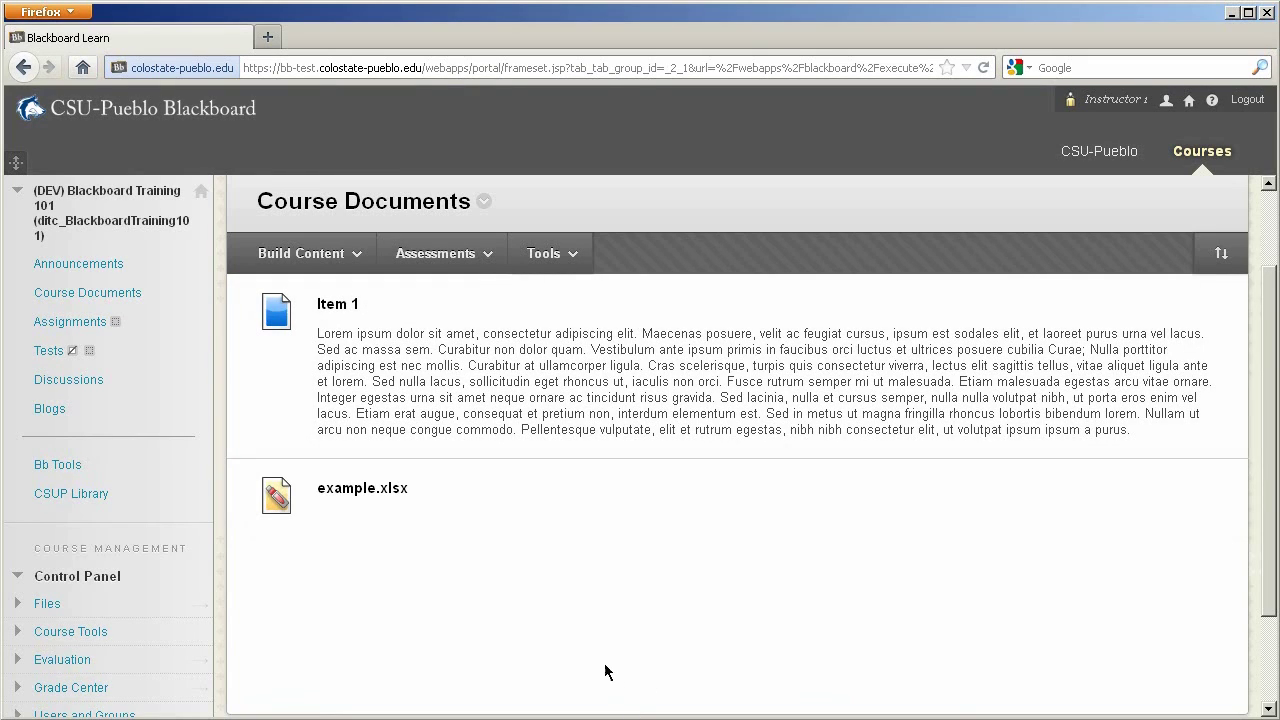
pyautogui.click(360, 489)
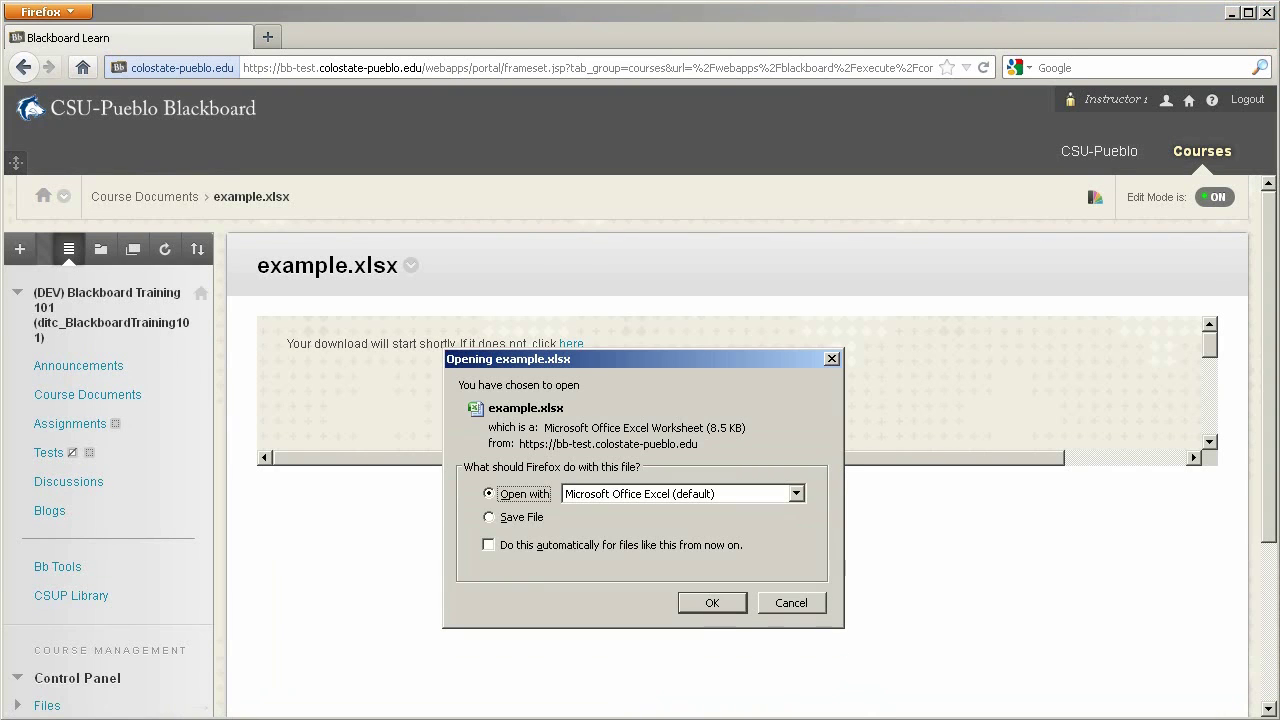
pyautogui.moveTo(646, 362); pyautogui.dragTo(623, 286)
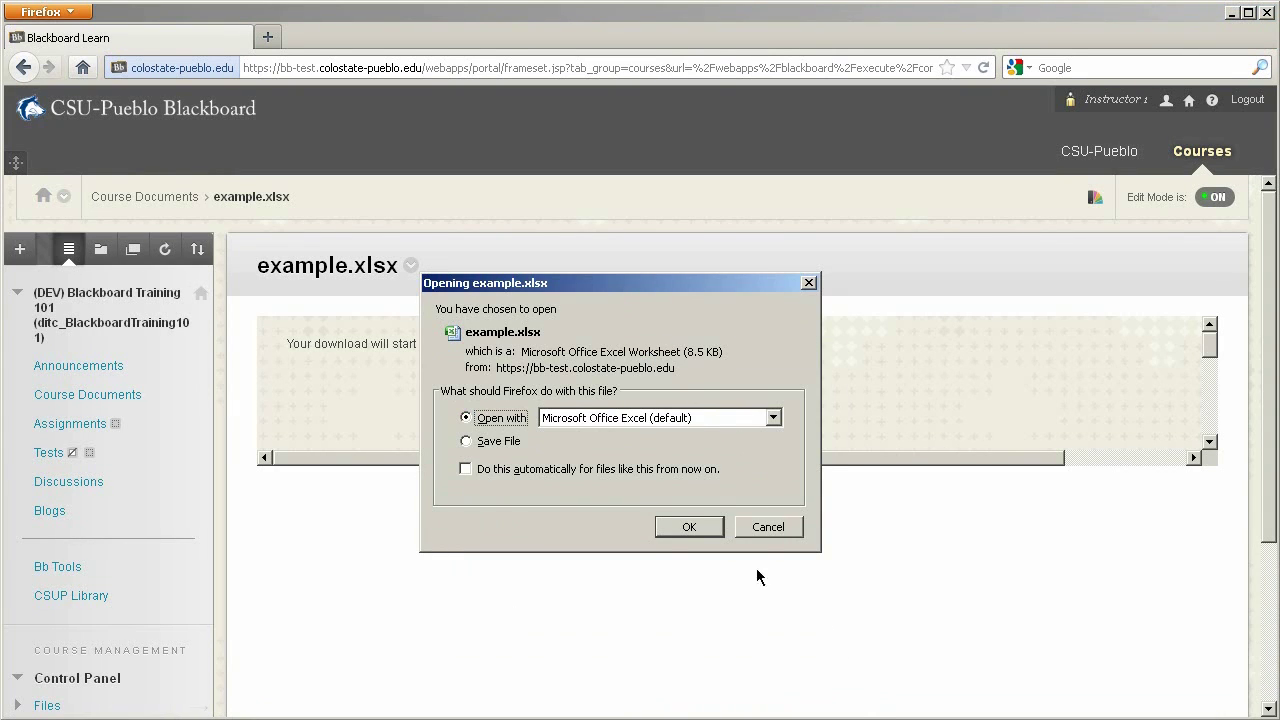
pyautogui.click(766, 529)
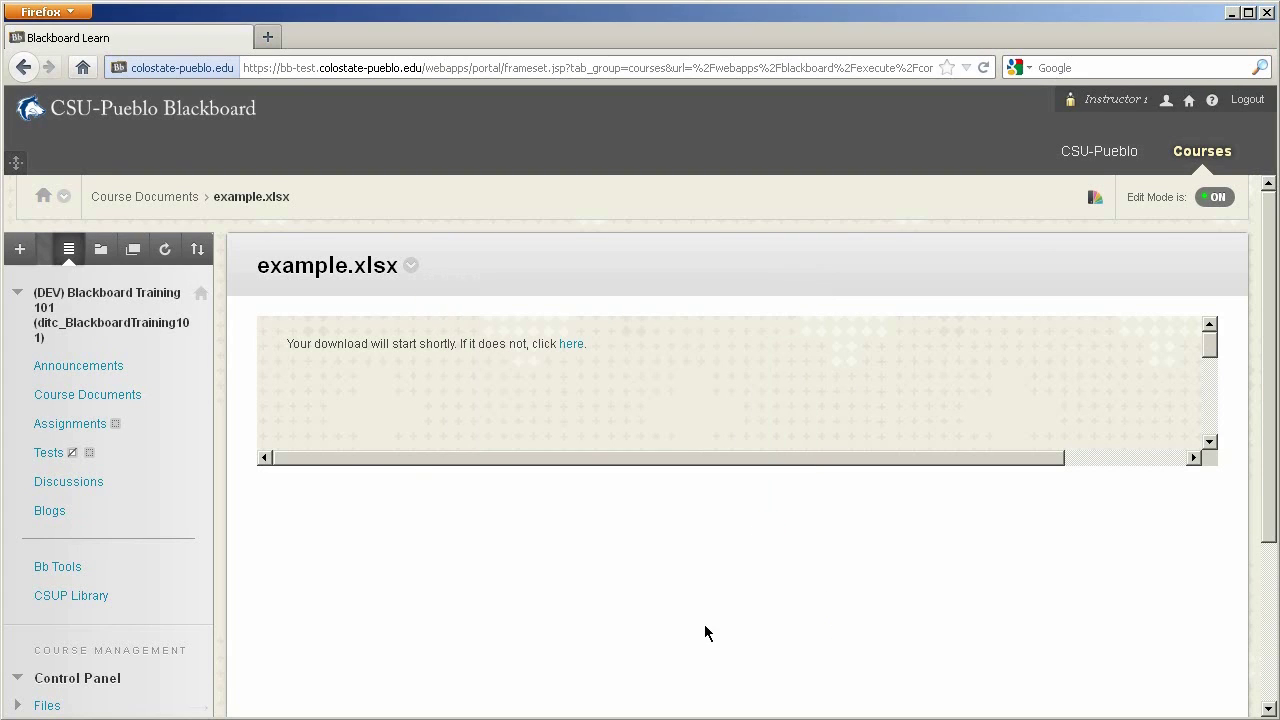
pyautogui.click(36, 107)
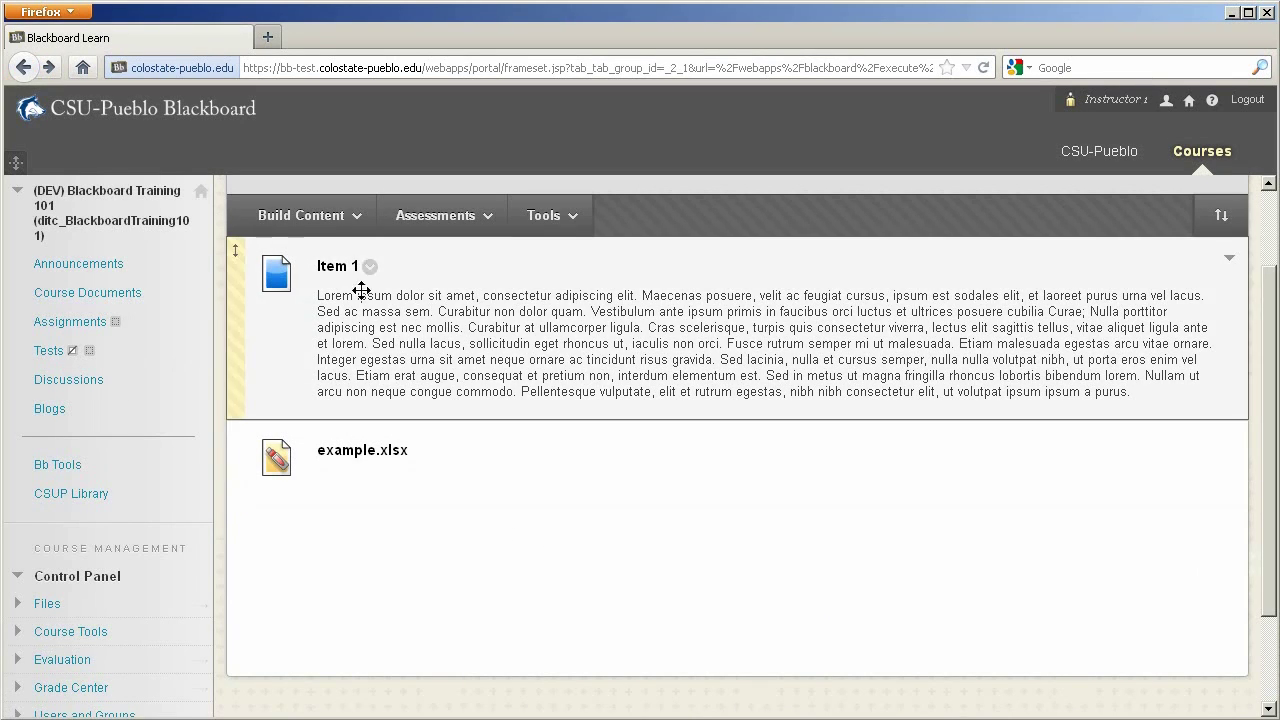
pyautogui.click(312, 212)
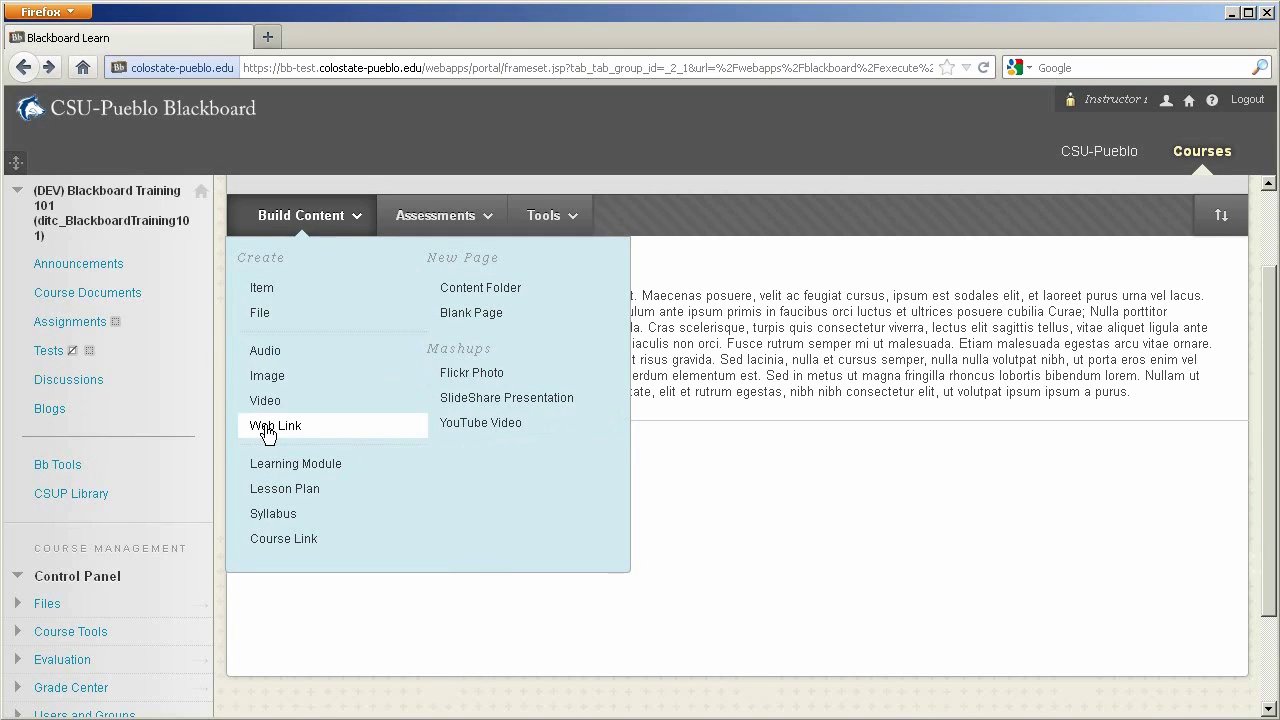
pyautogui.click(267, 428)
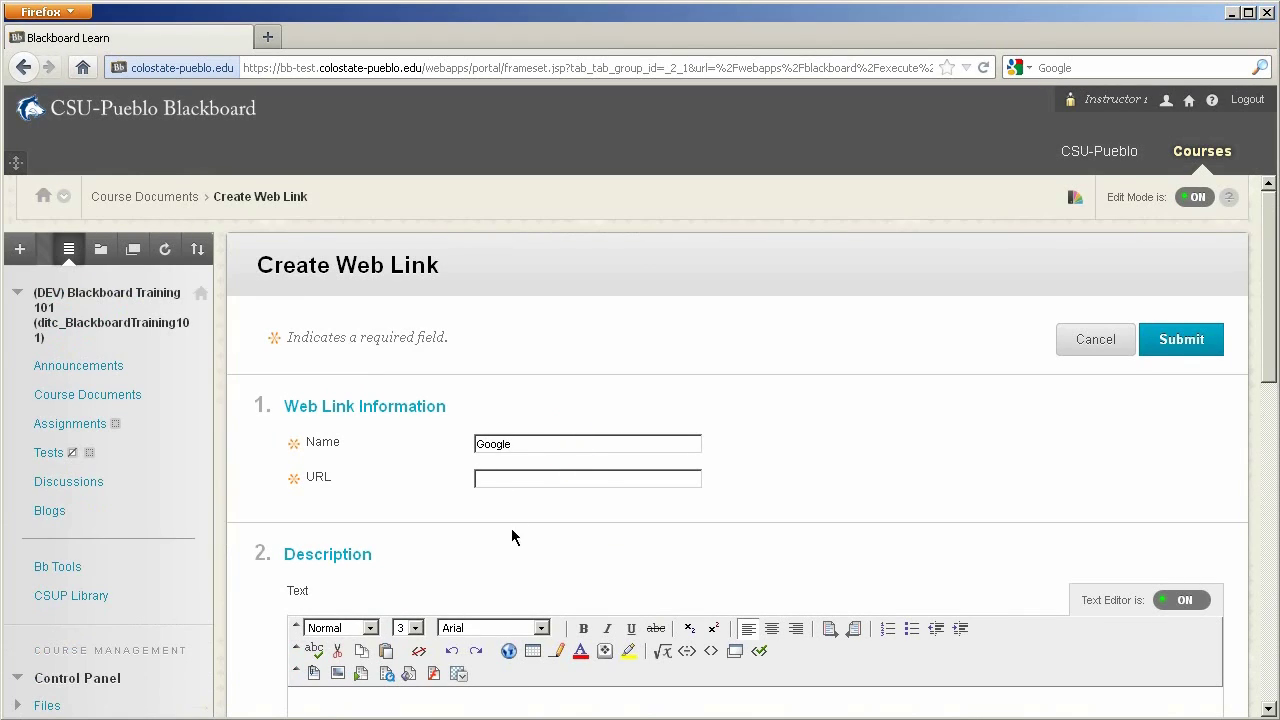
pyautogui.write('http://www.google.com')
pyautogui.scroll(-4, 640, 480)
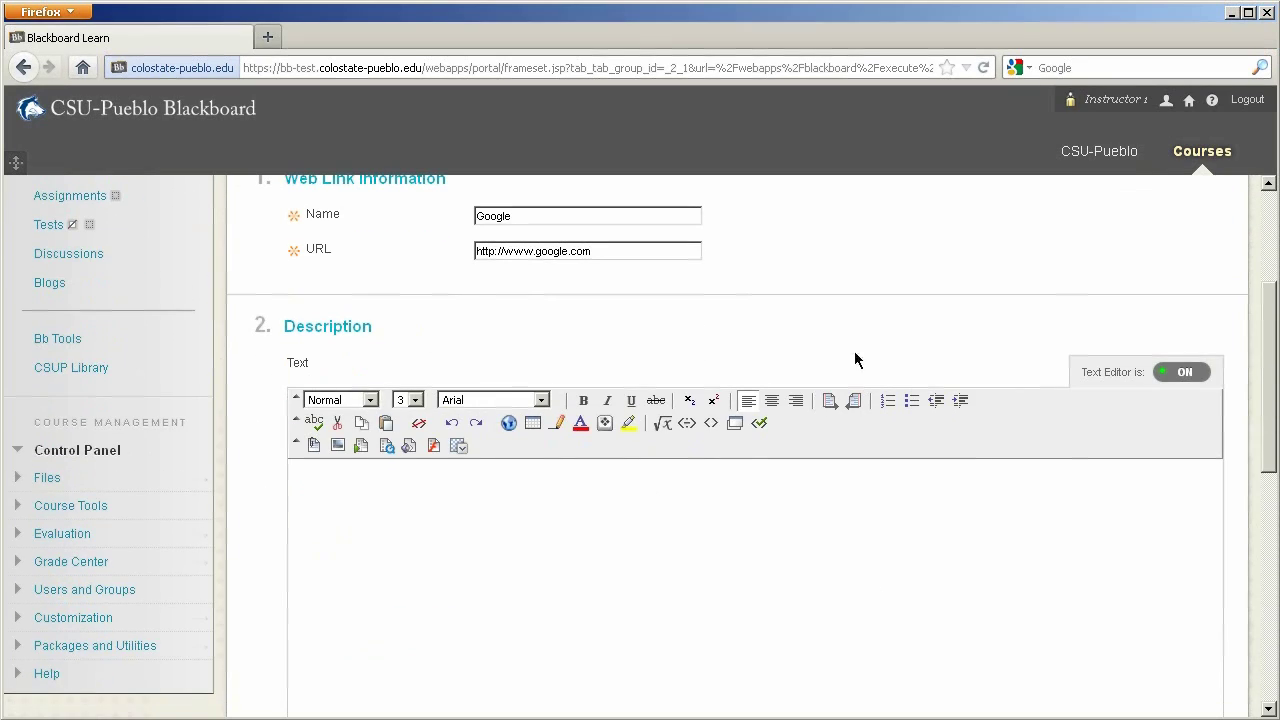
pyautogui.click(525, 528)
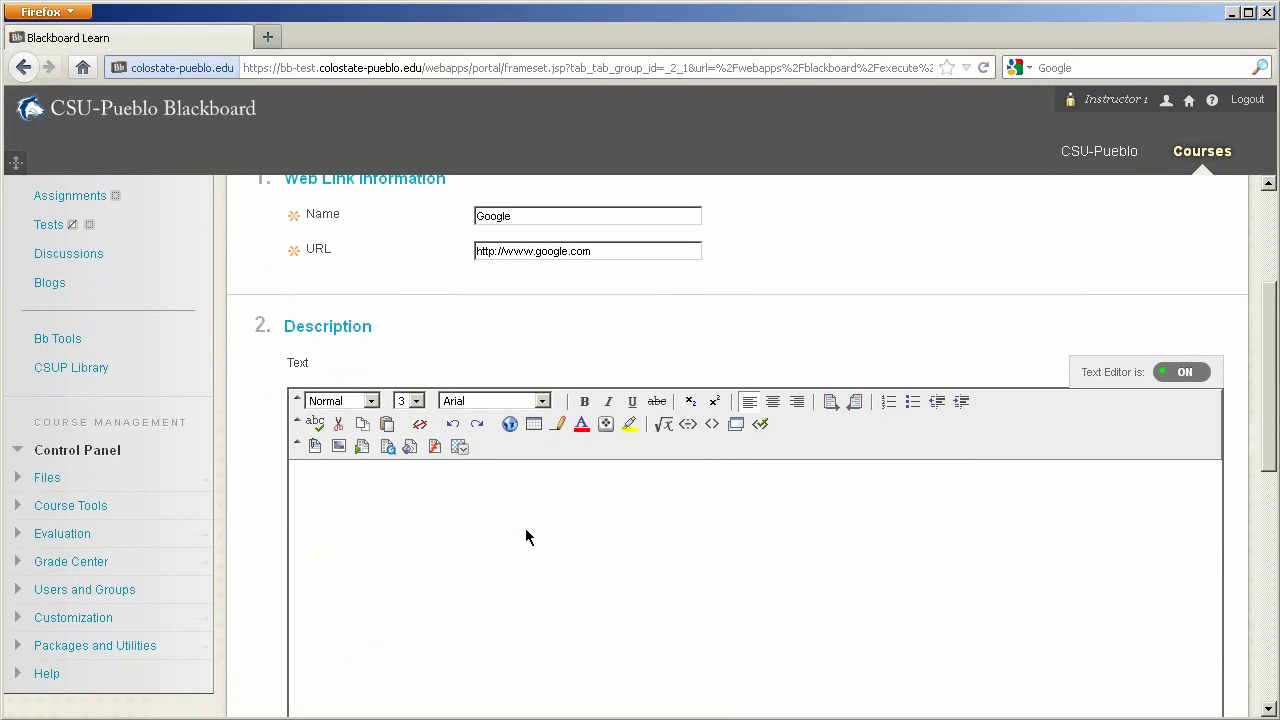
pyautogui.write('This is a link to Google.')
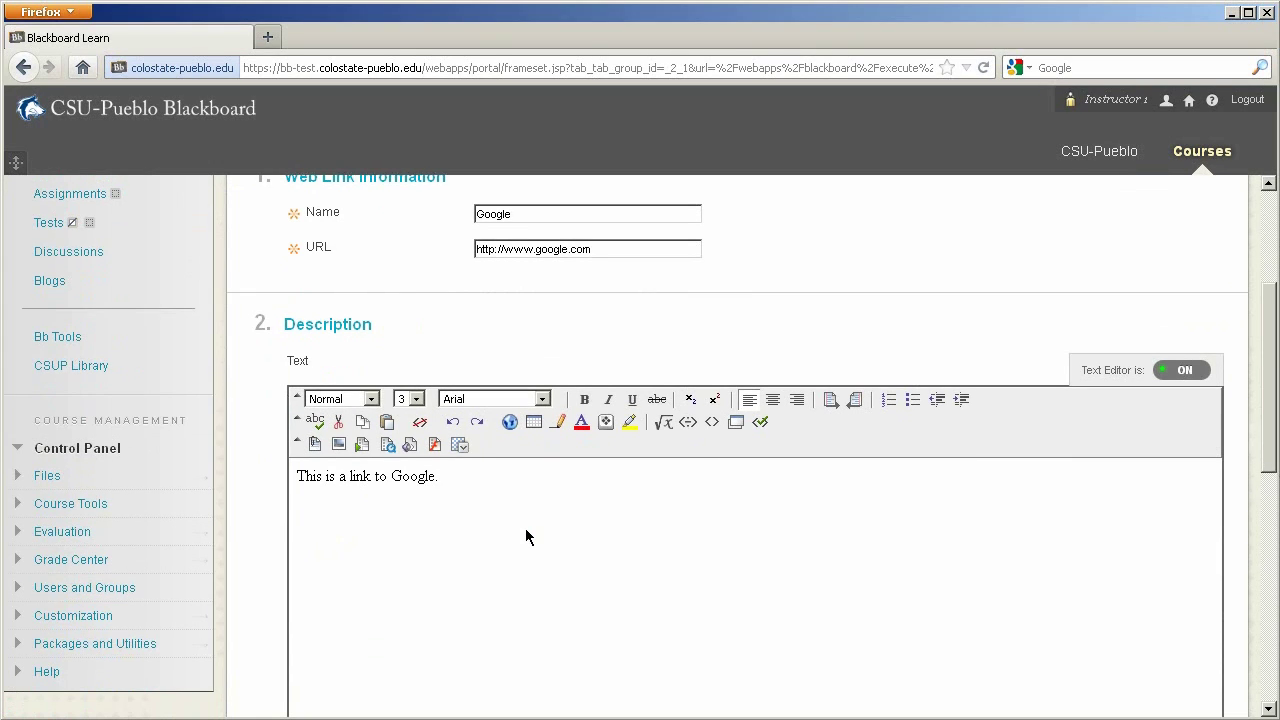
# Attach Bb_Instructors.docx from the Desktop to the Google web link and submit the link
pyautogui.scroll(-8, 526, 537)
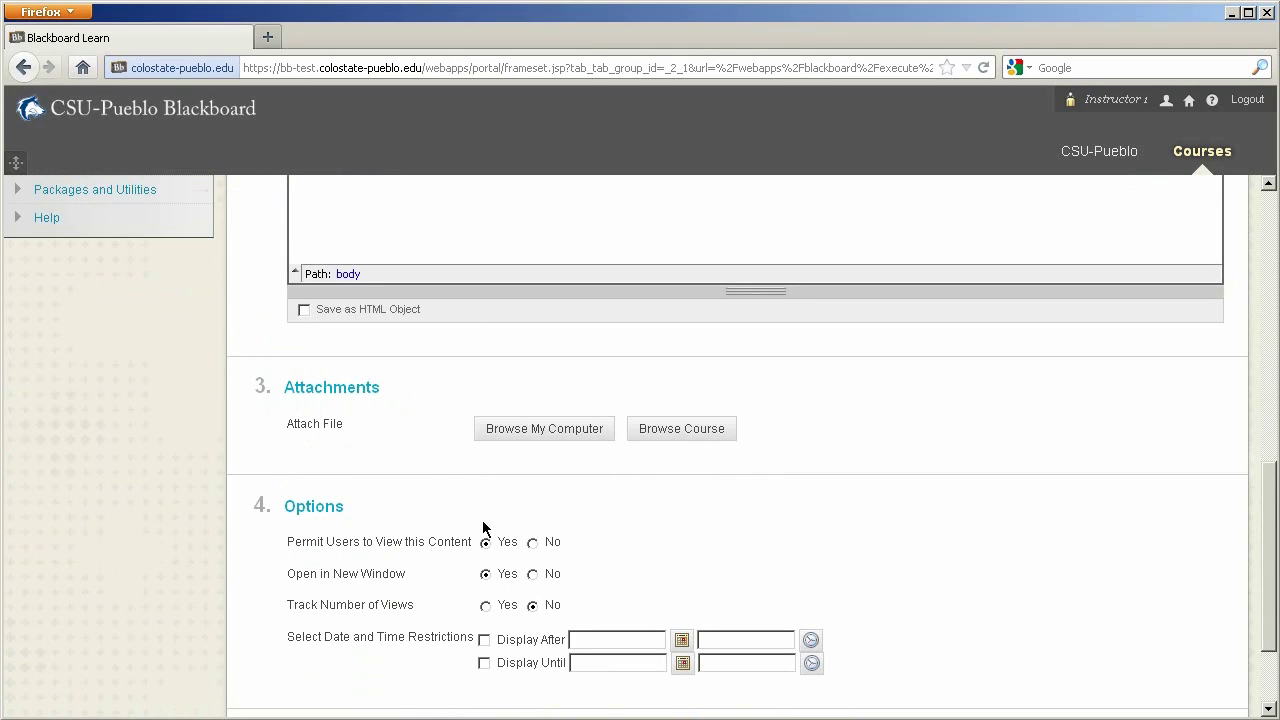
pyautogui.click(503, 431)
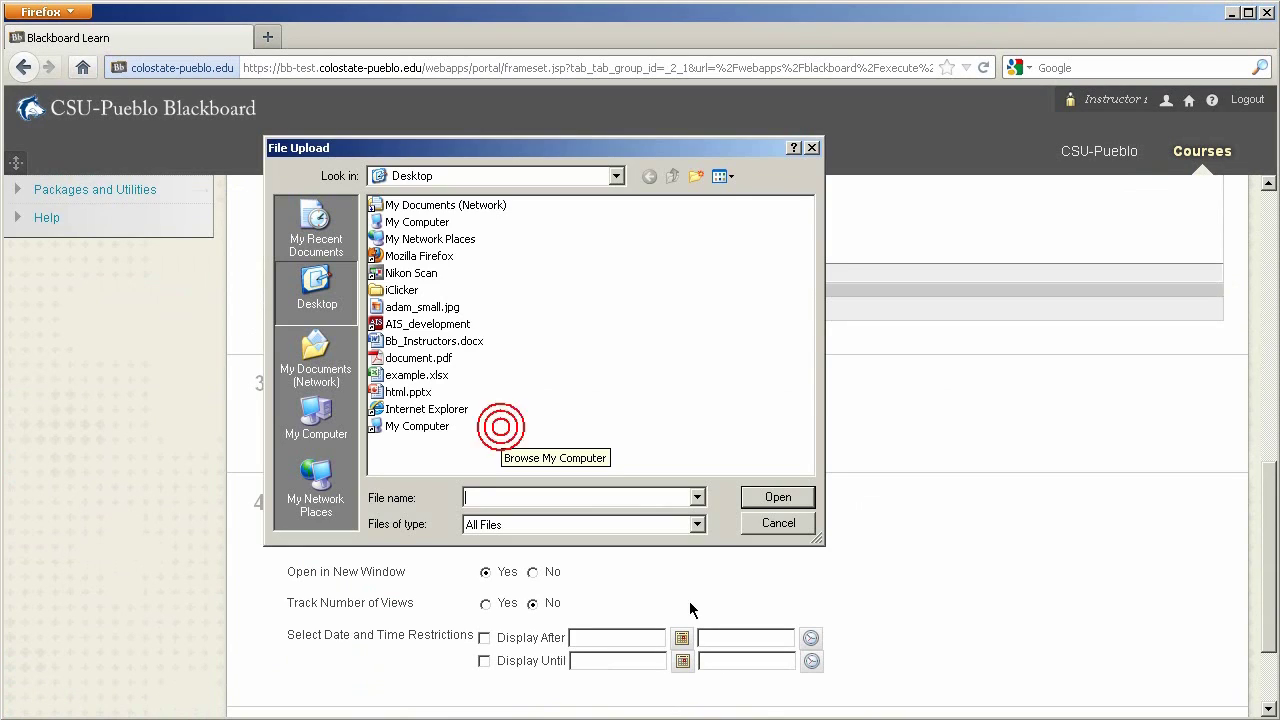
pyautogui.click(450, 343)
pyautogui.click(777, 497)
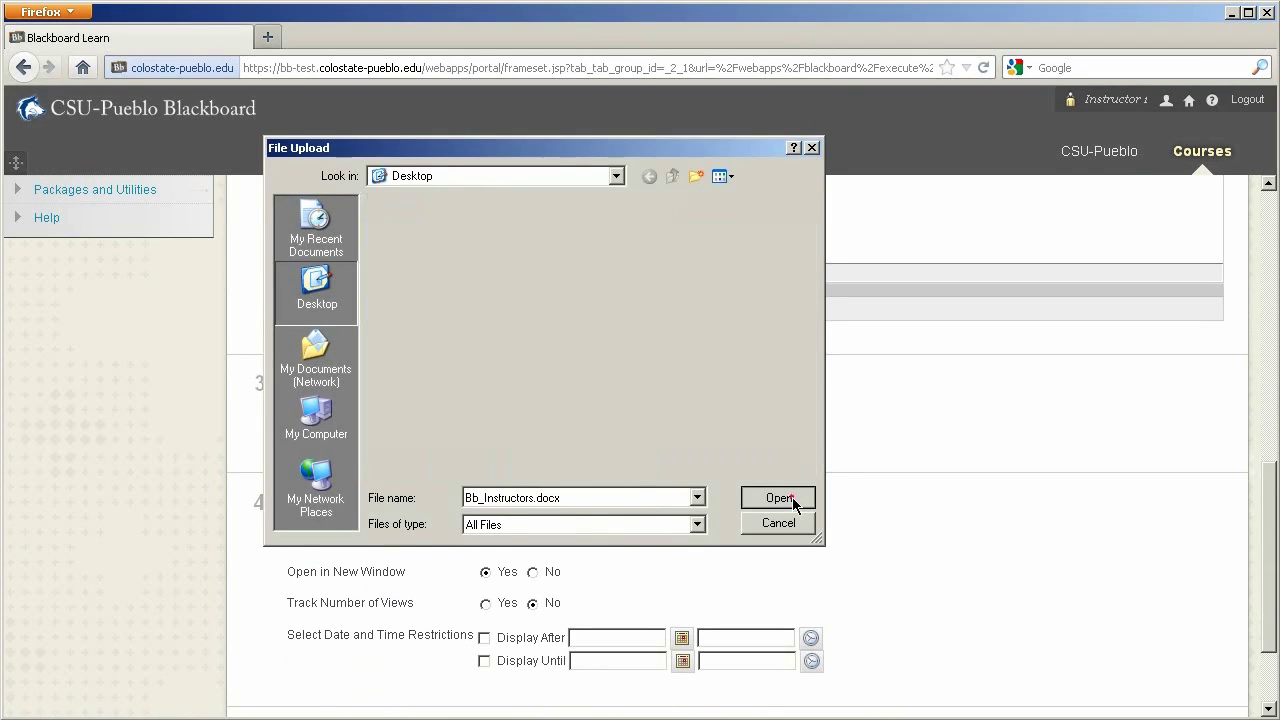
pyautogui.scroll(-3, 829, 534)
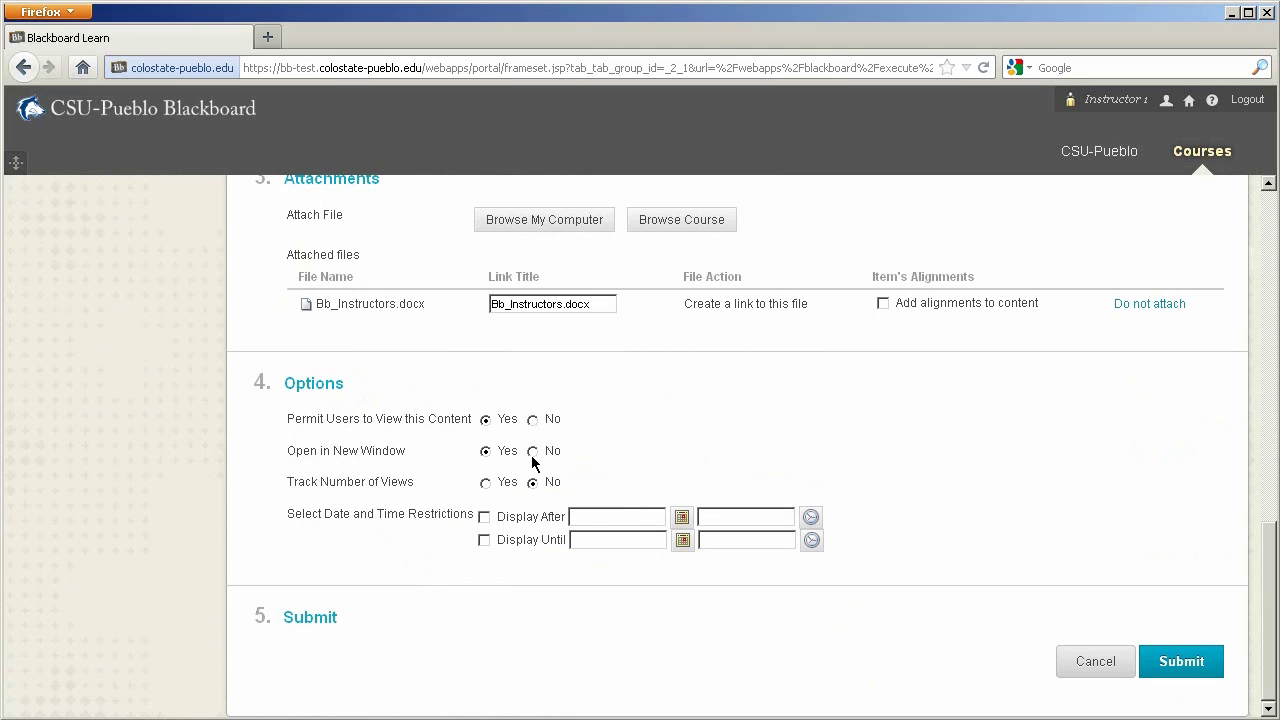
pyautogui.click(1176, 664)
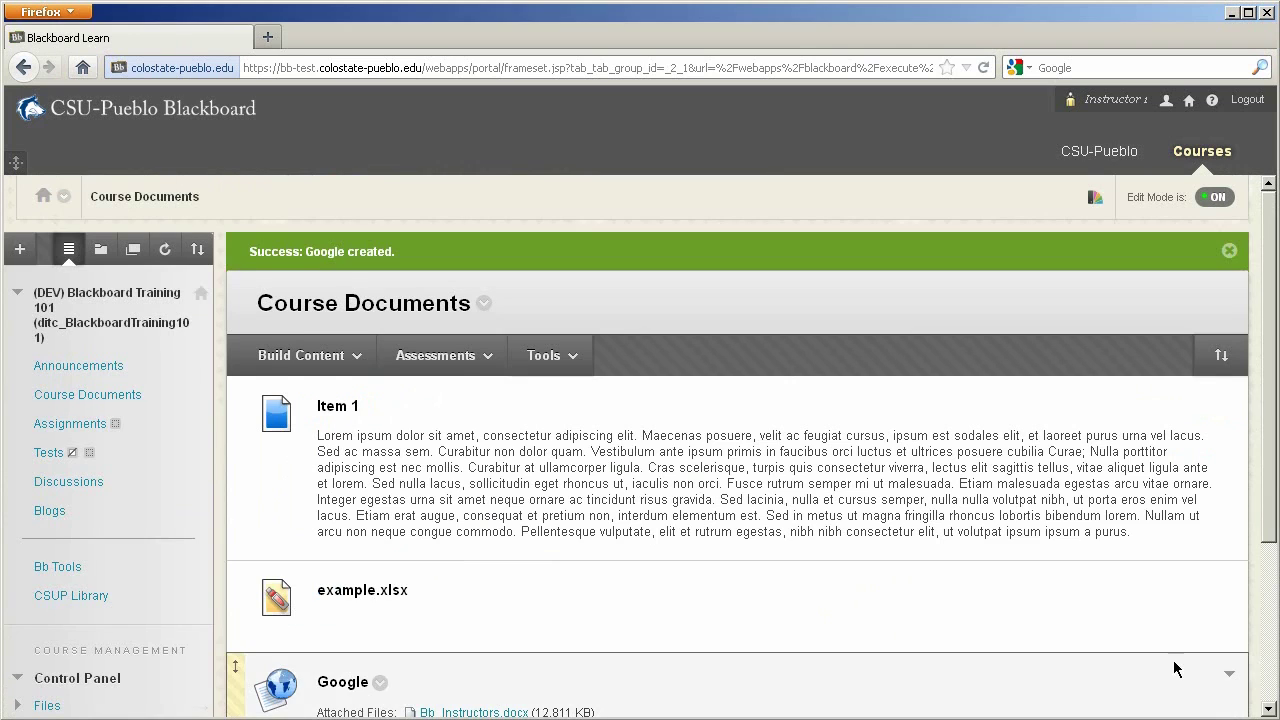
pyautogui.scroll(-3, 1276, 367)
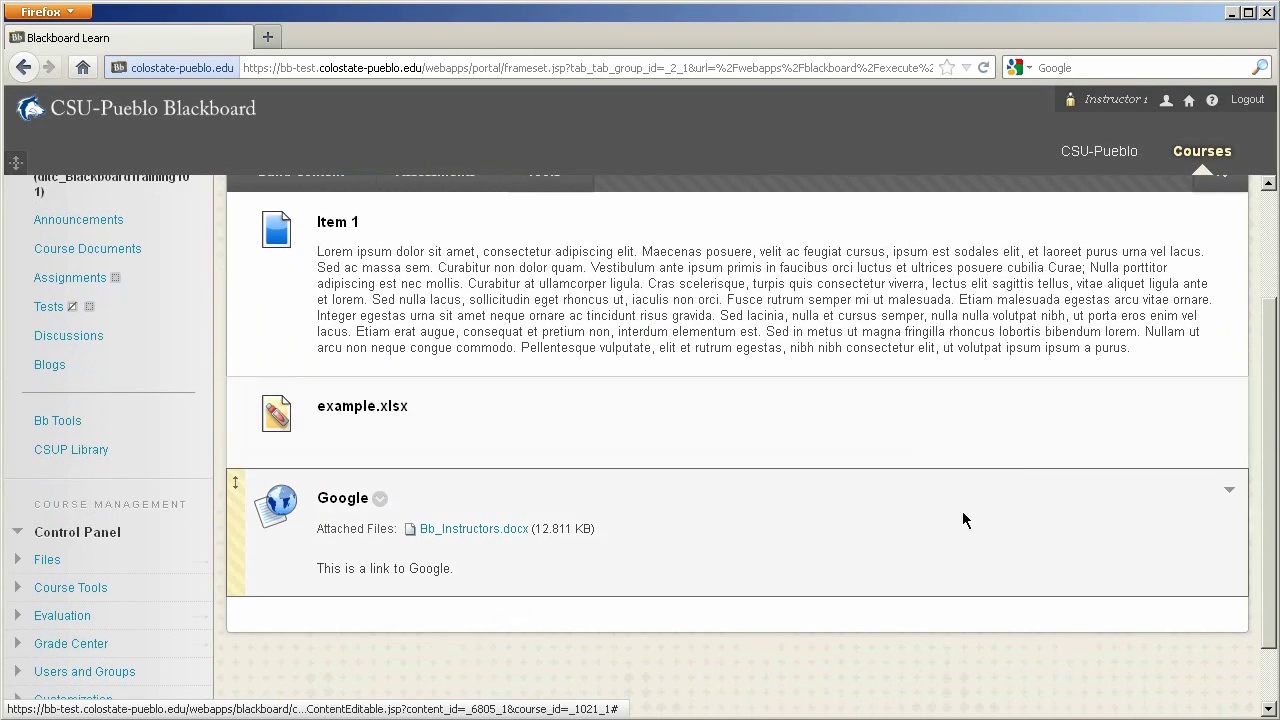
# Test the Google web link and its Bb_Instructors.docx attachment, closing the opened page and cancelling the download
pyautogui.click(339, 507)
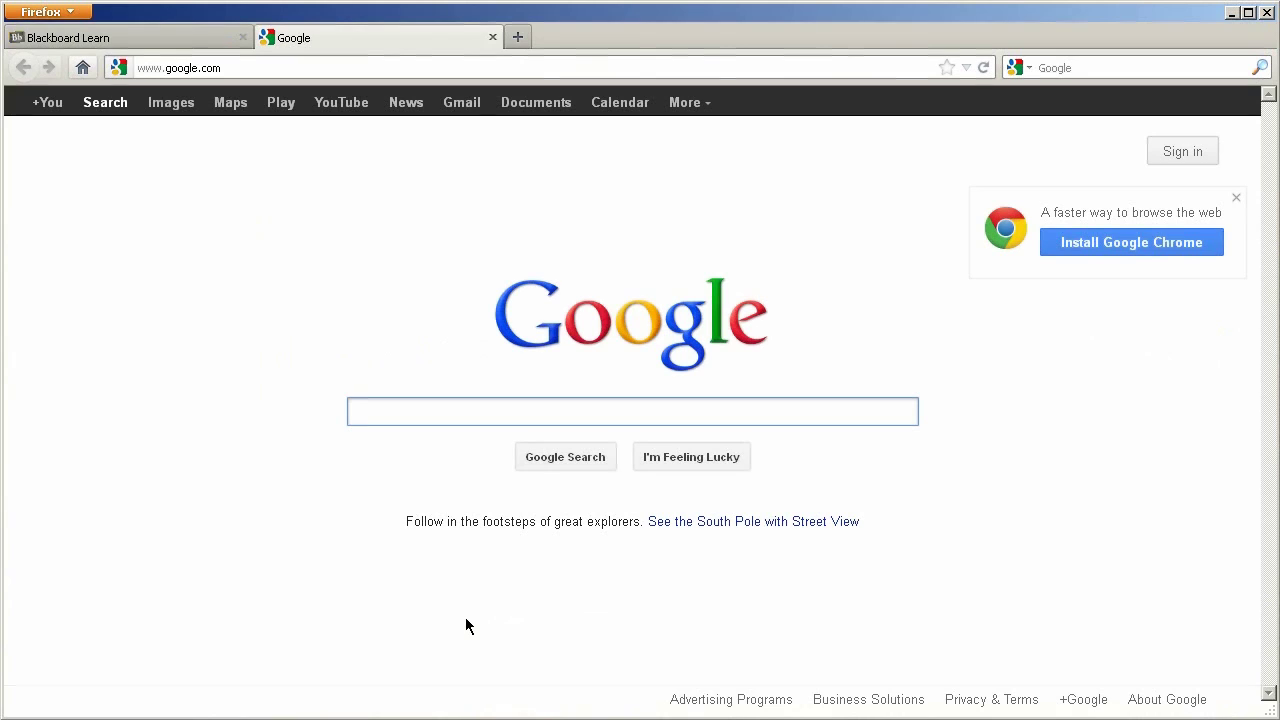
pyautogui.click(492, 37)
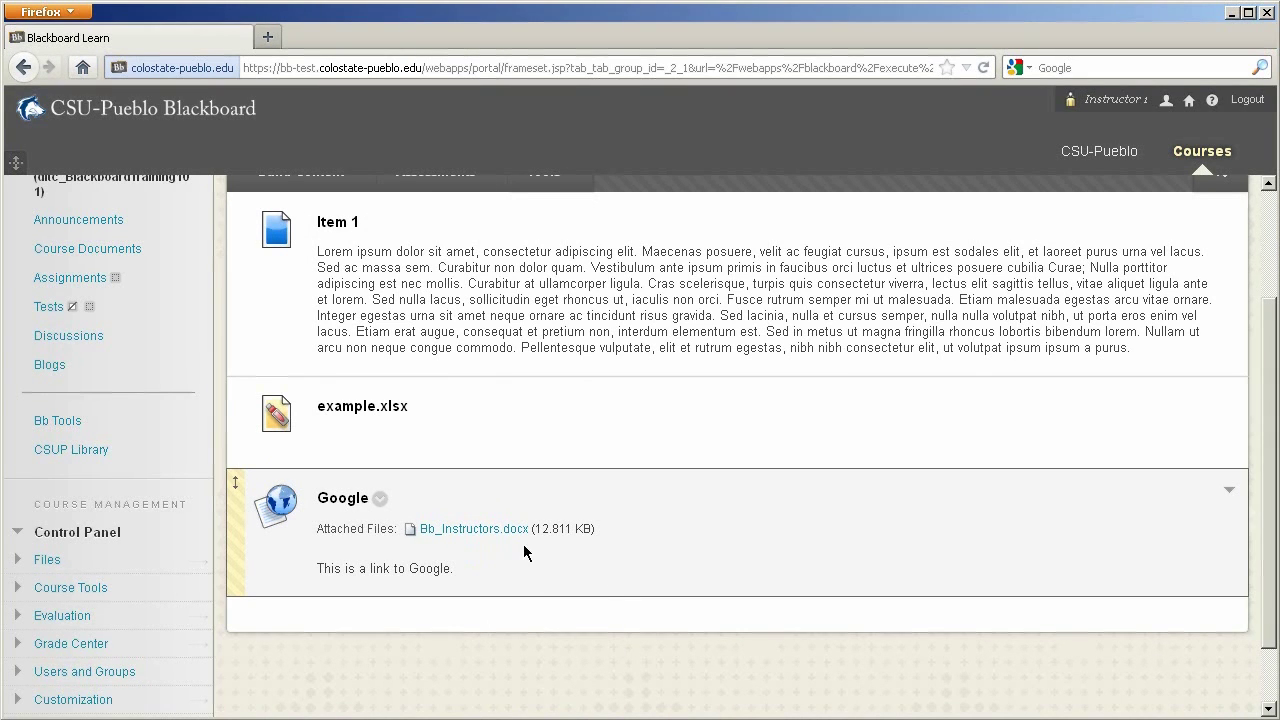
pyautogui.click(462, 530)
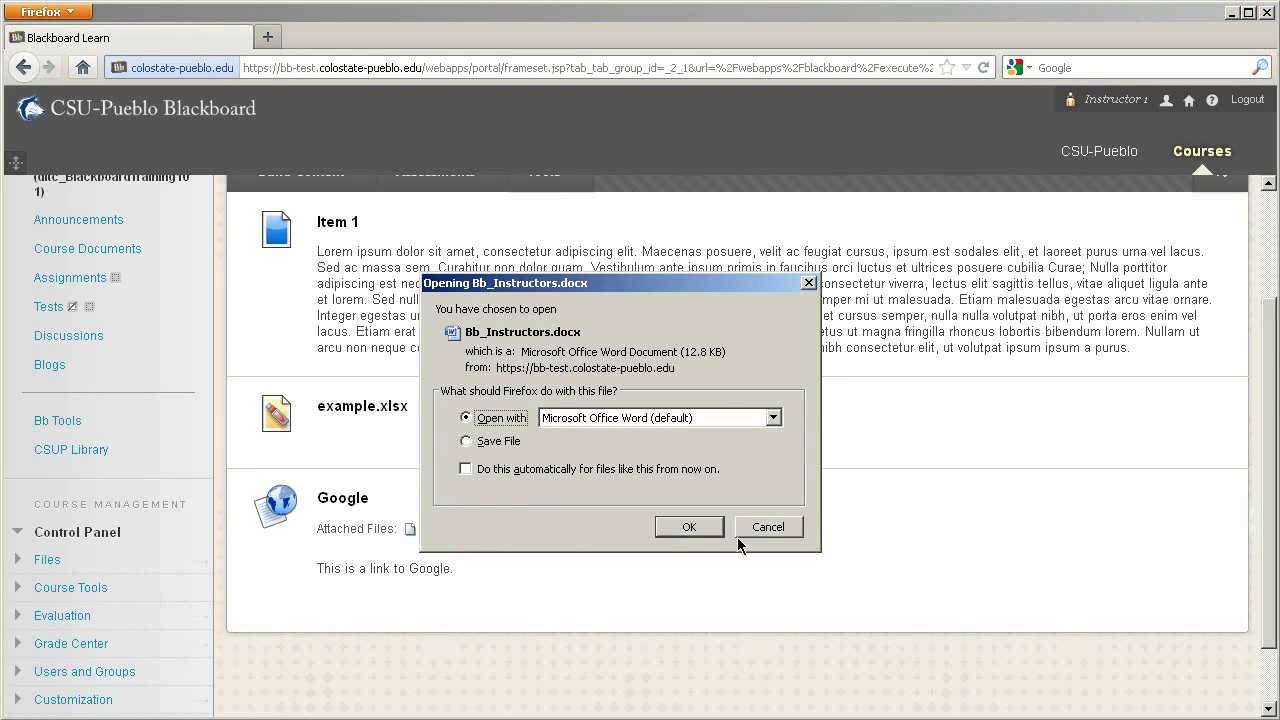
pyautogui.click(778, 529)
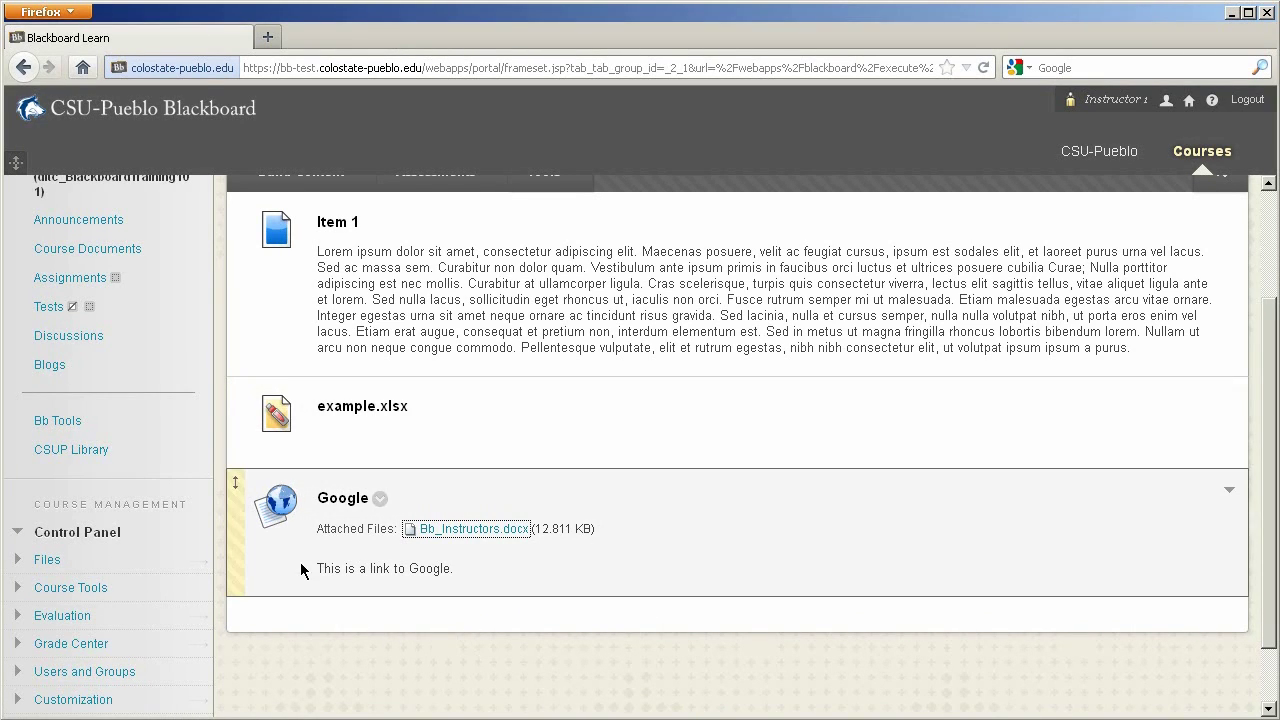
# Move the Google web link above the example.xlsx entry in Course Documents
pyautogui.moveTo(234, 549); pyautogui.dragTo(237, 404)
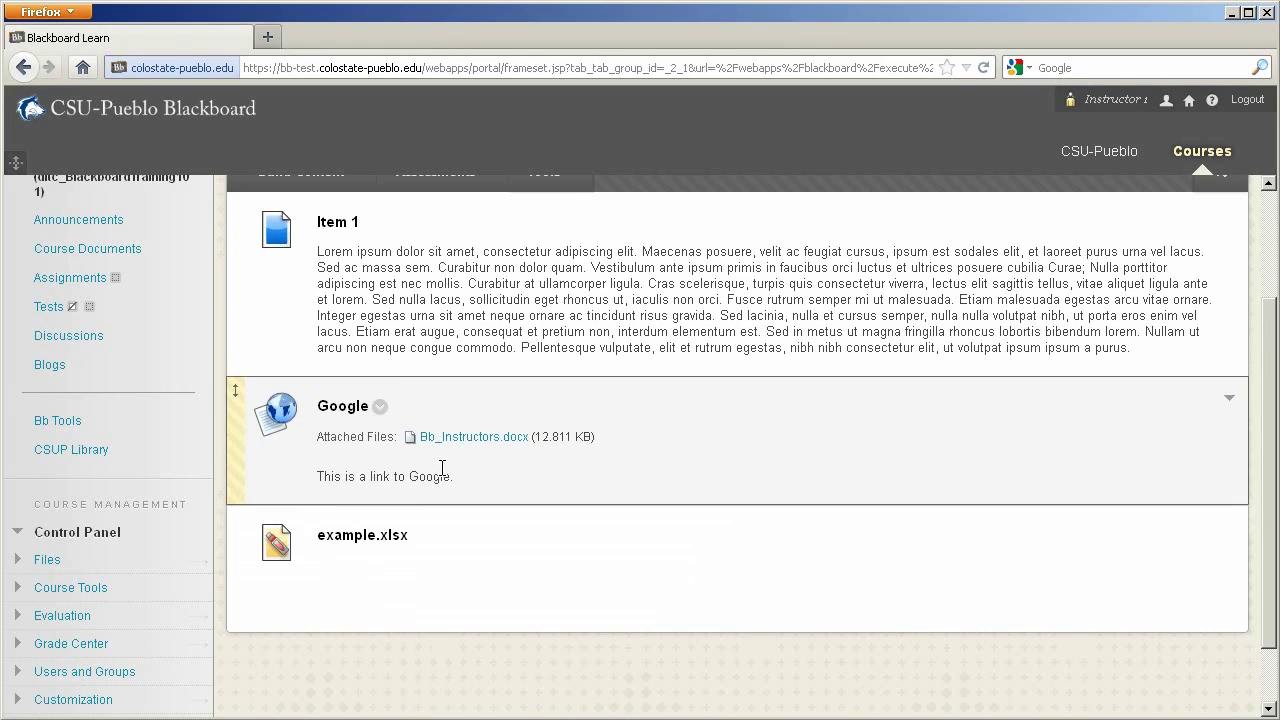
pyautogui.scroll(3, 442, 468)
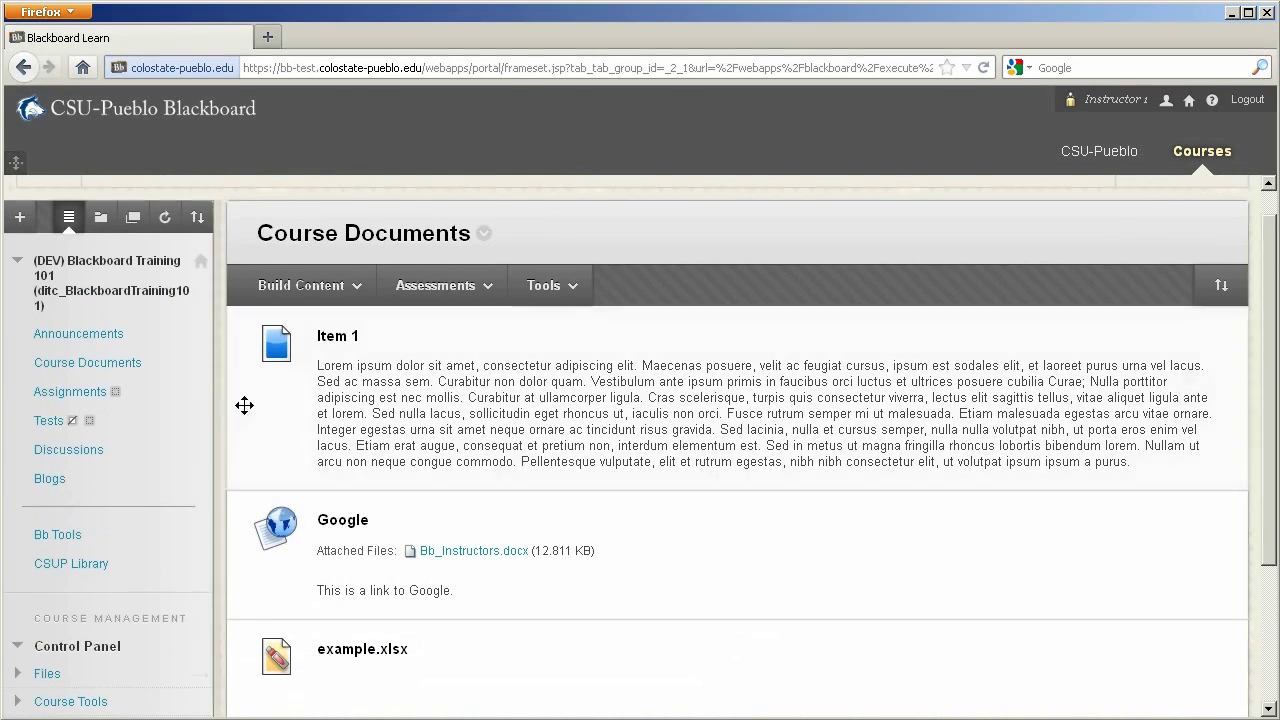
pyautogui.moveTo(231, 391); pyautogui.dragTo(262, 406)
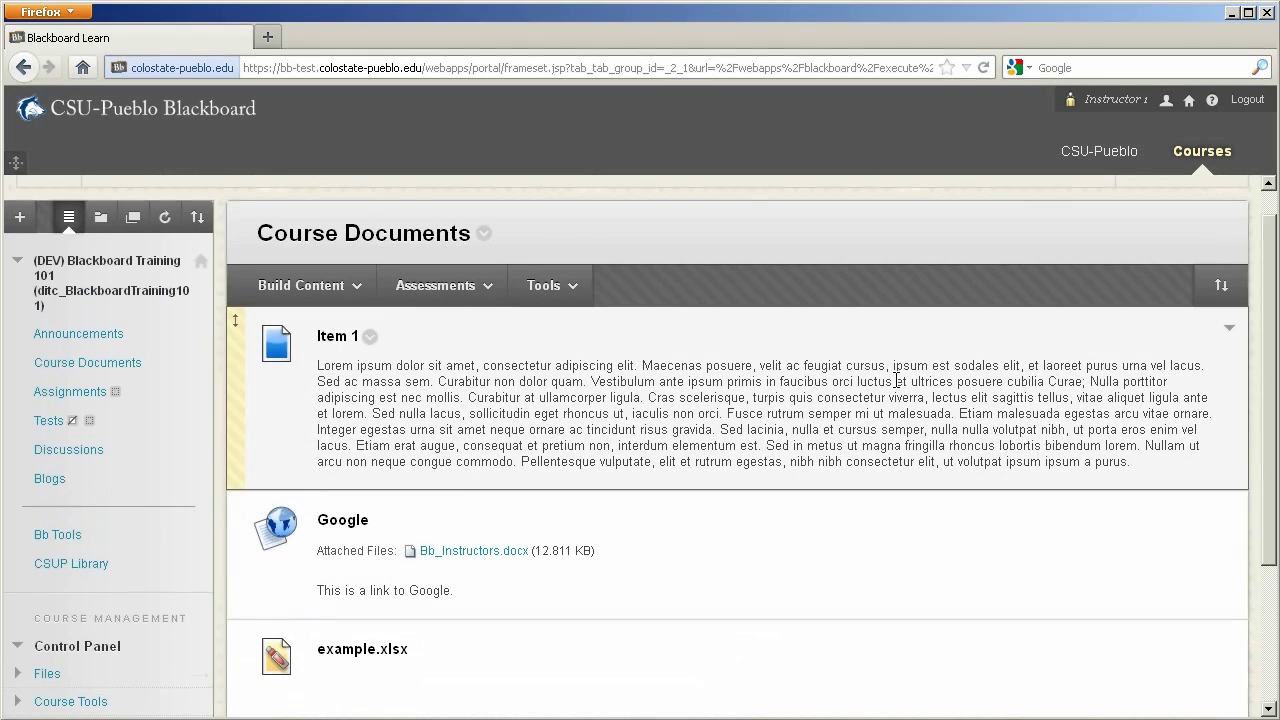
# Reorder the entries as example.xlsx, Google, Item 1 with the item details collapsed, and expand the Google and Item 1 details again
pyautogui.click(1230, 328)
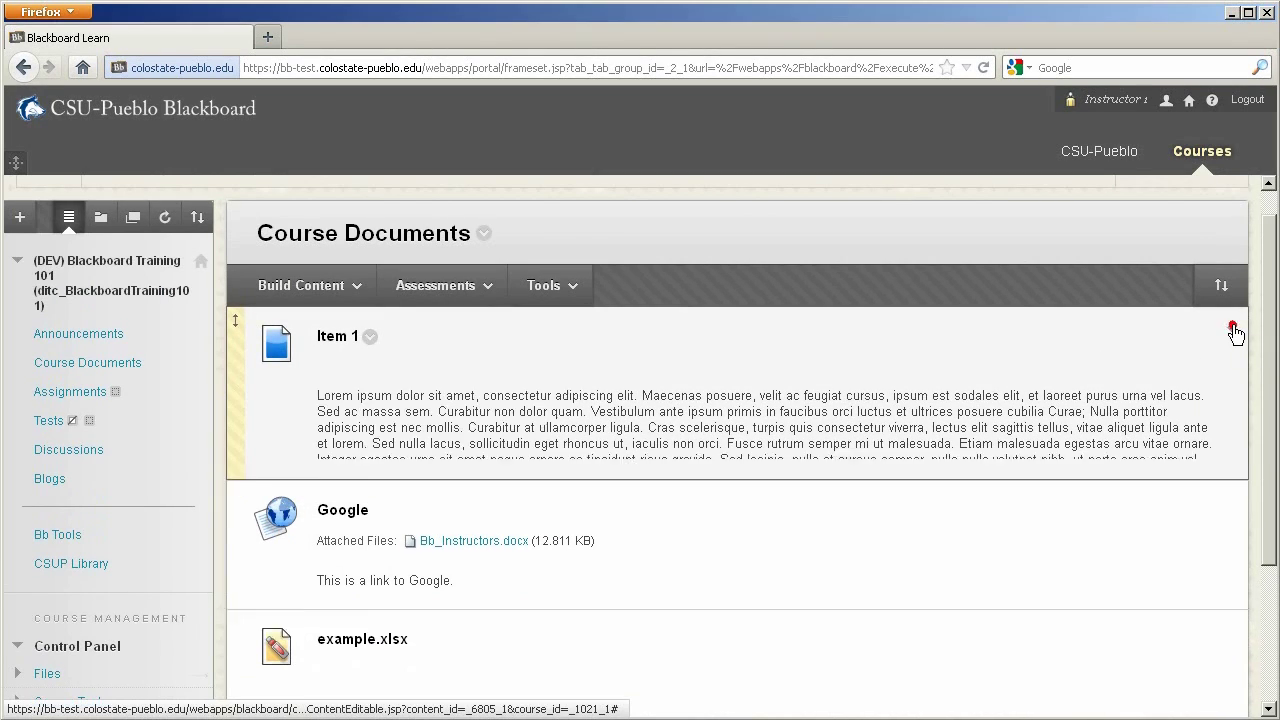
pyautogui.click(1231, 430)
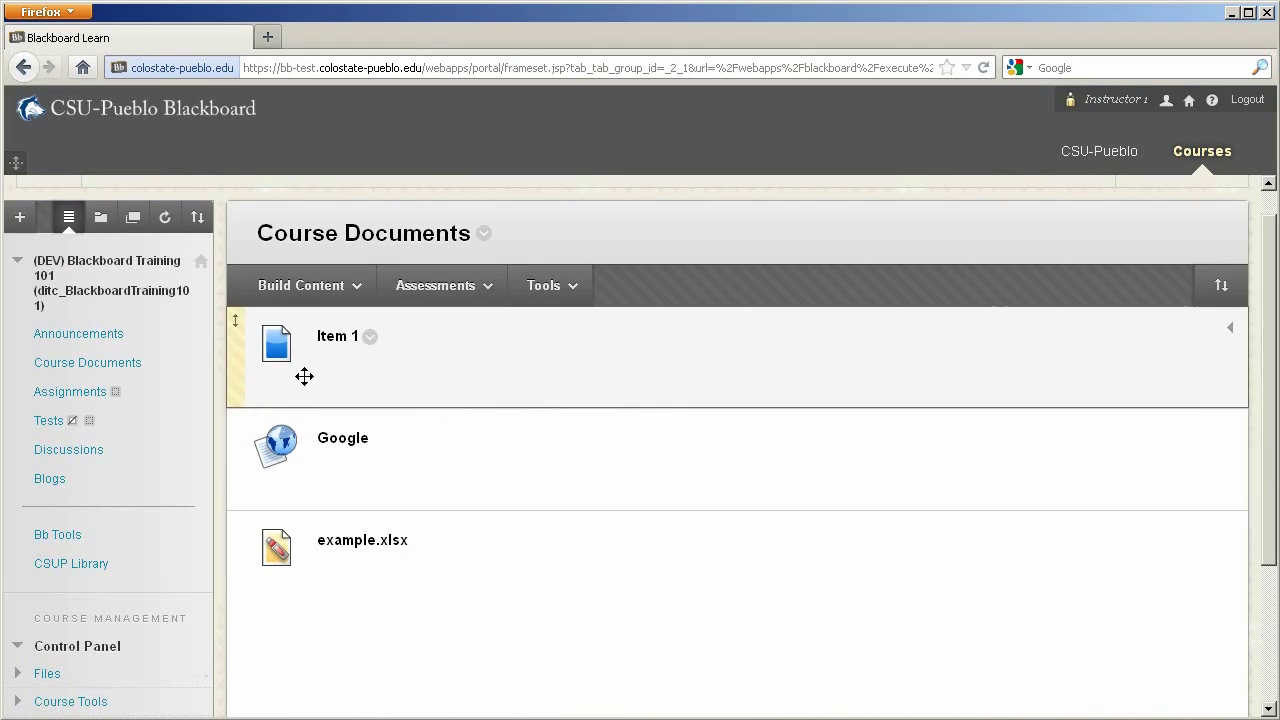
pyautogui.moveTo(456, 382); pyautogui.dragTo(455, 495)
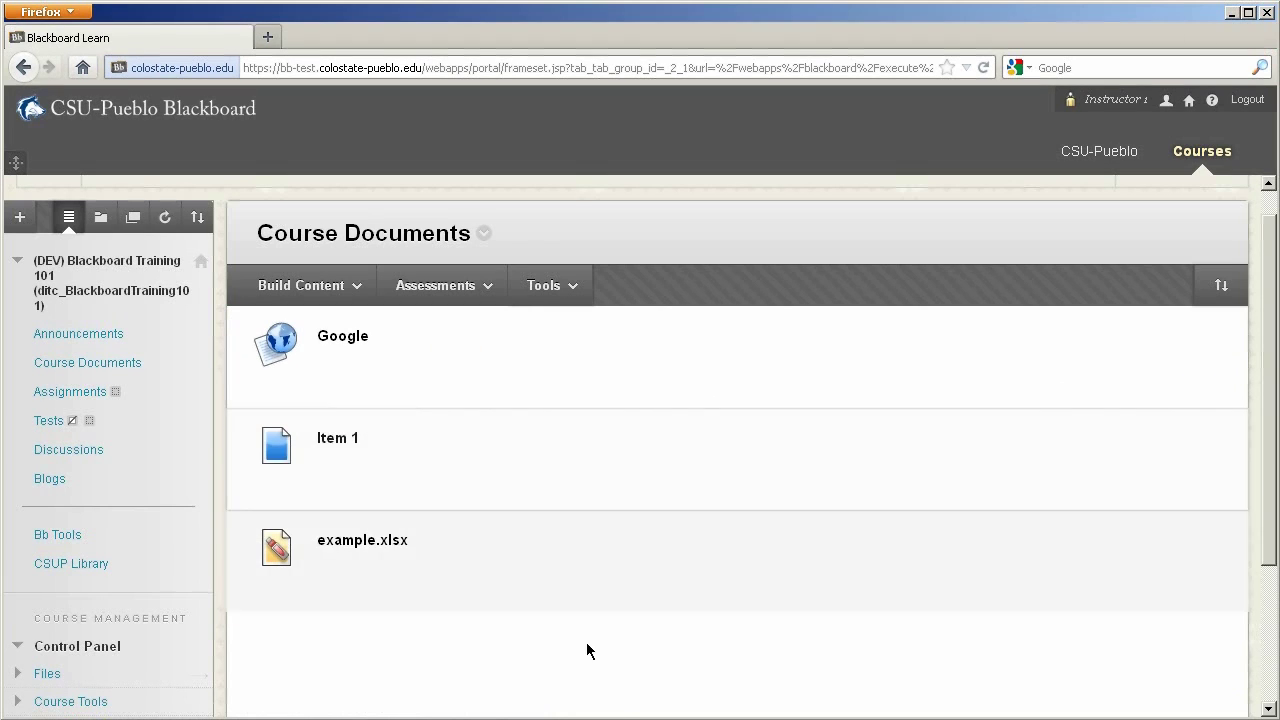
pyautogui.moveTo(478, 581); pyautogui.dragTo(458, 333)
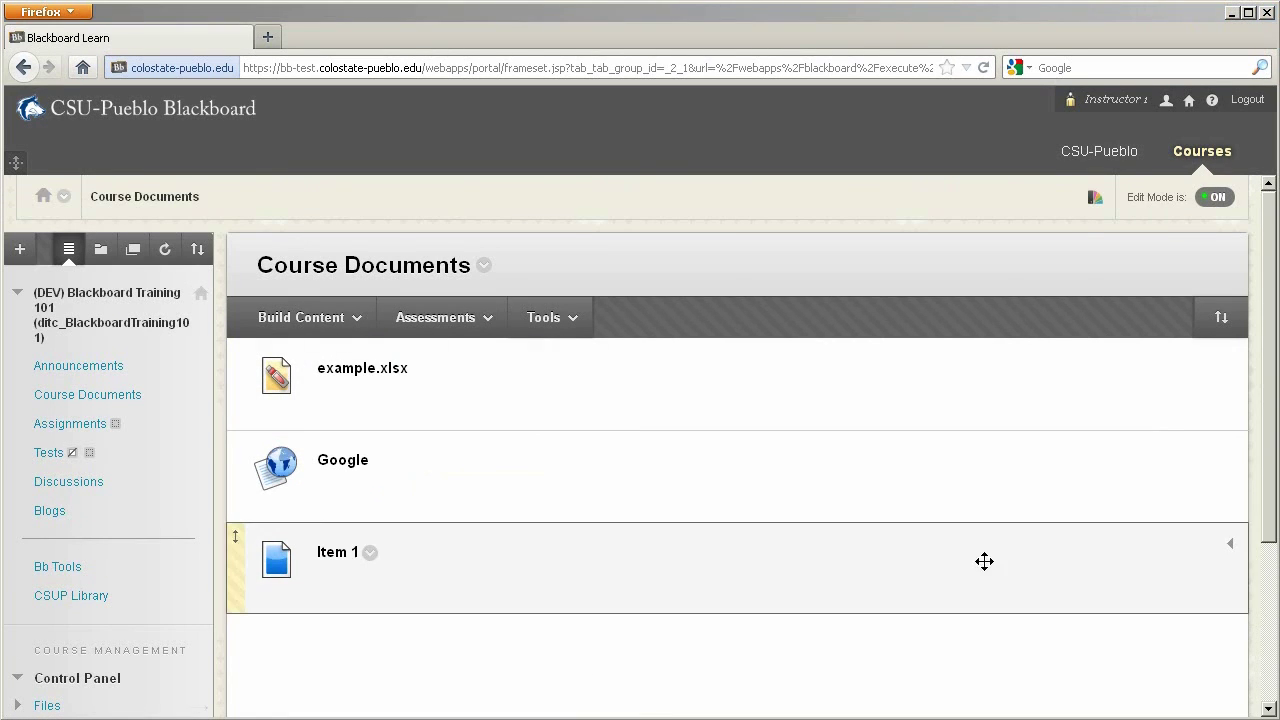
pyautogui.click(1230, 543)
pyautogui.click(1231, 453)
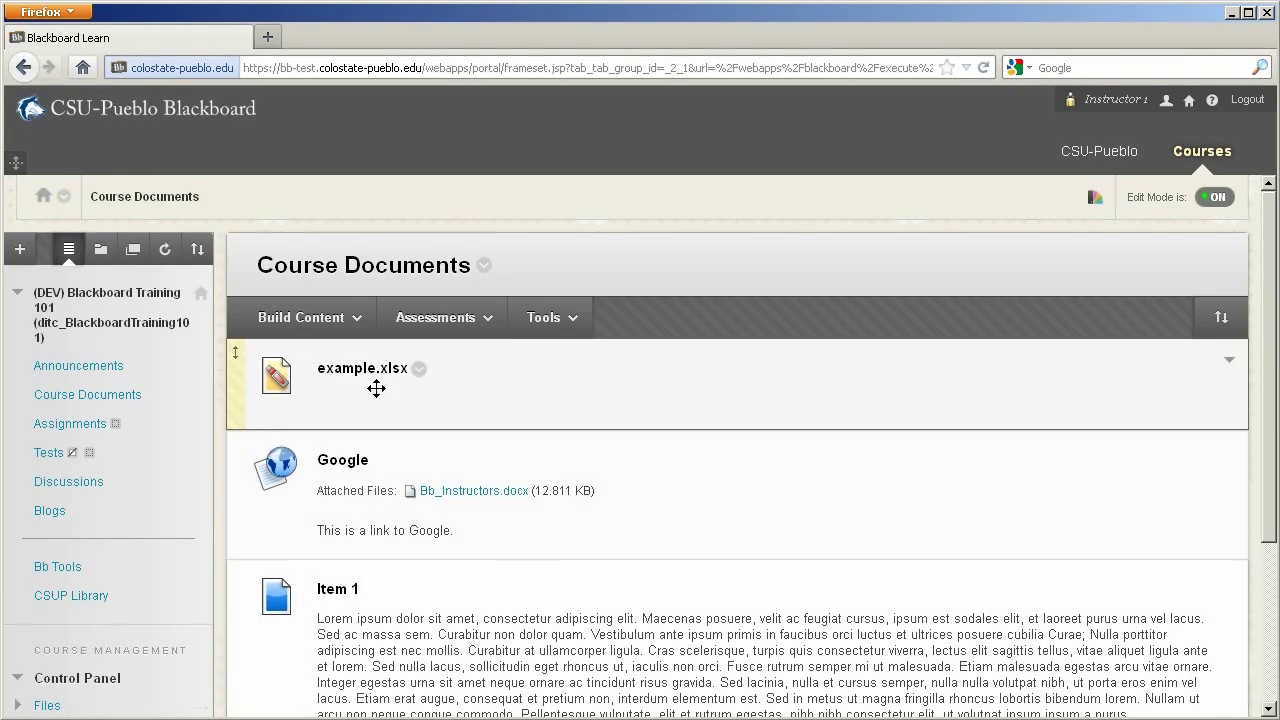
# Start an image entry in Course Documents using the small JPG portrait from the computer's Desktop
pyautogui.click(317, 333)
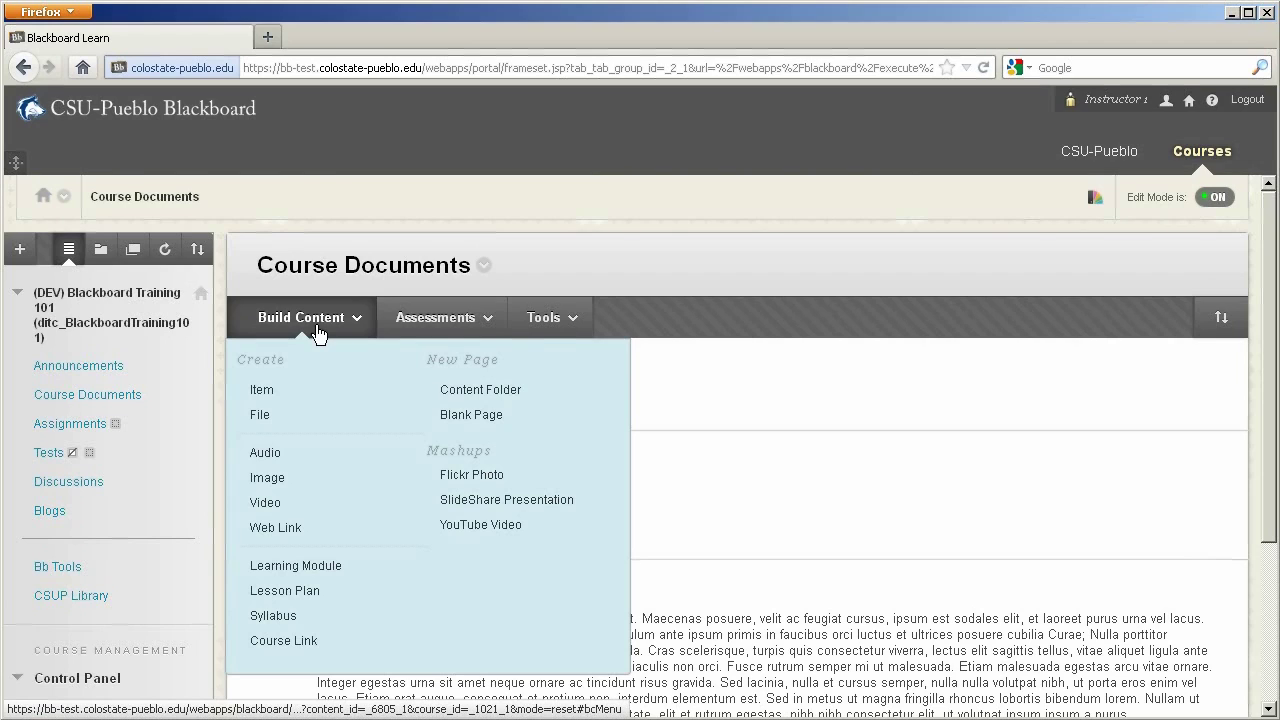
pyautogui.click(284, 477)
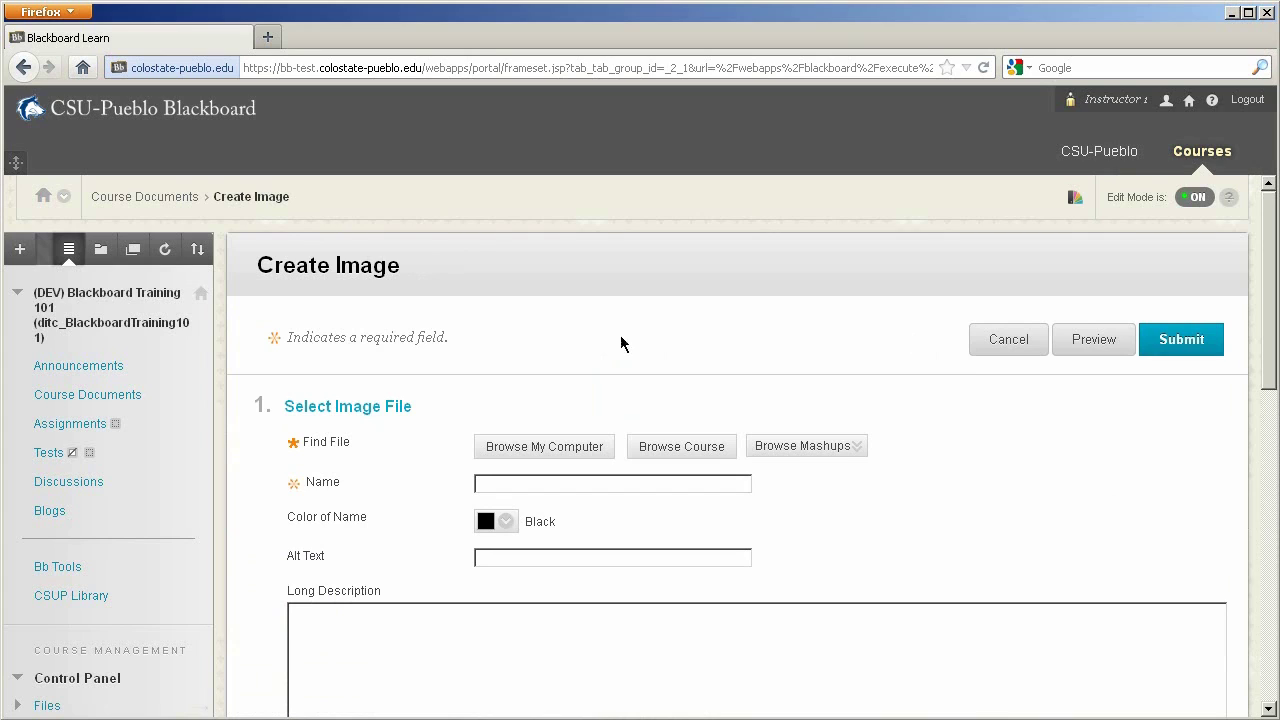
pyautogui.click(547, 445)
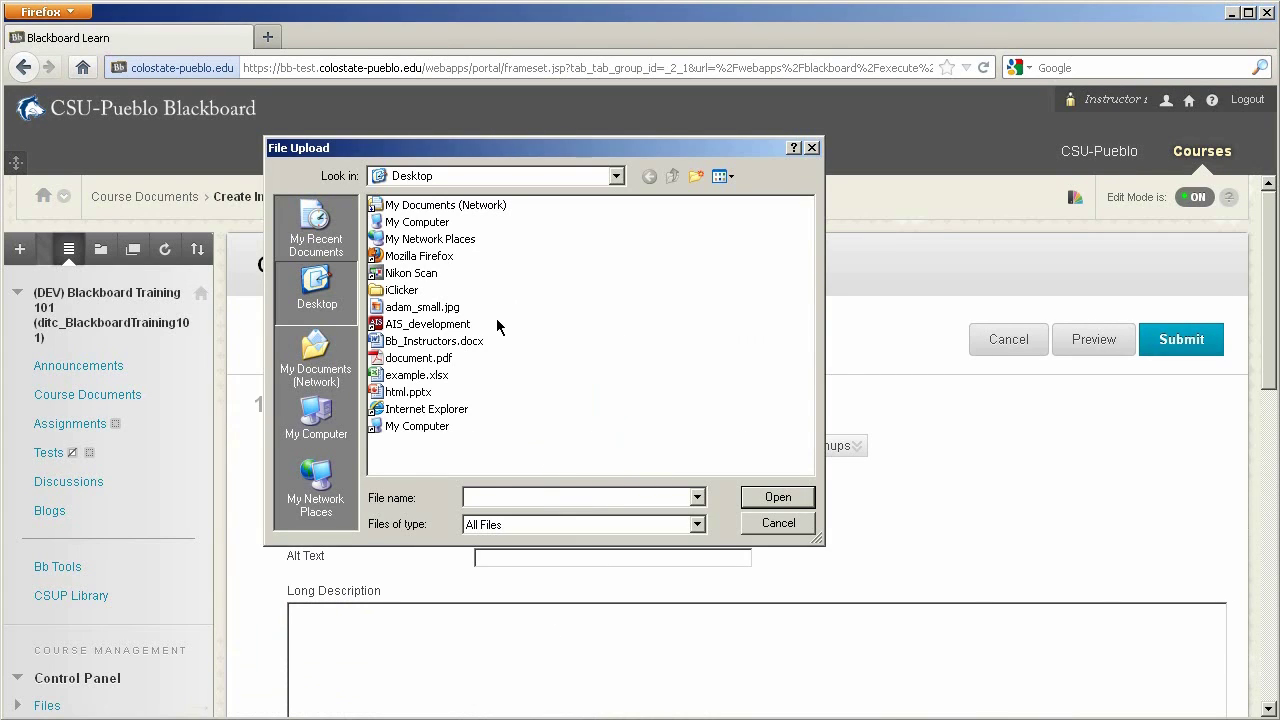
pyautogui.click(426, 308)
pyautogui.click(776, 497)
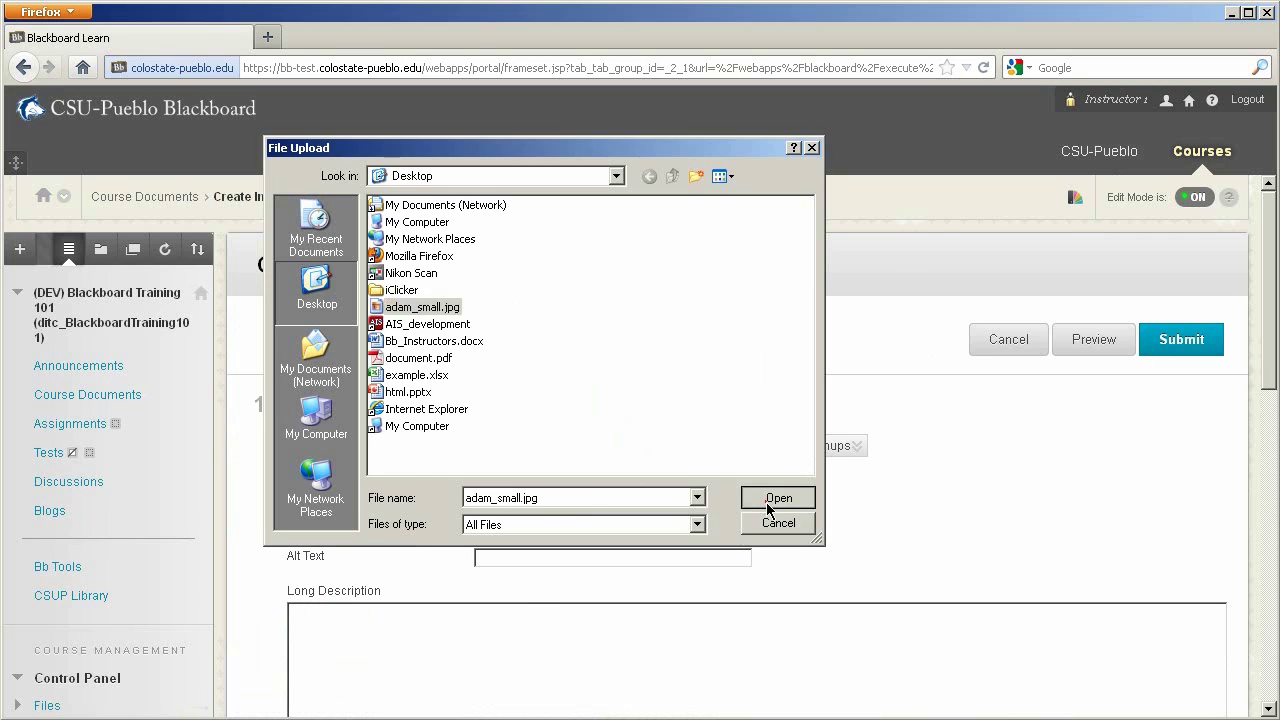
# Name the image with the pictured person's first name in lowercase, and enter that name followed by "Picture" as the alt text
pyautogui.scroll(-4, 723, 520)
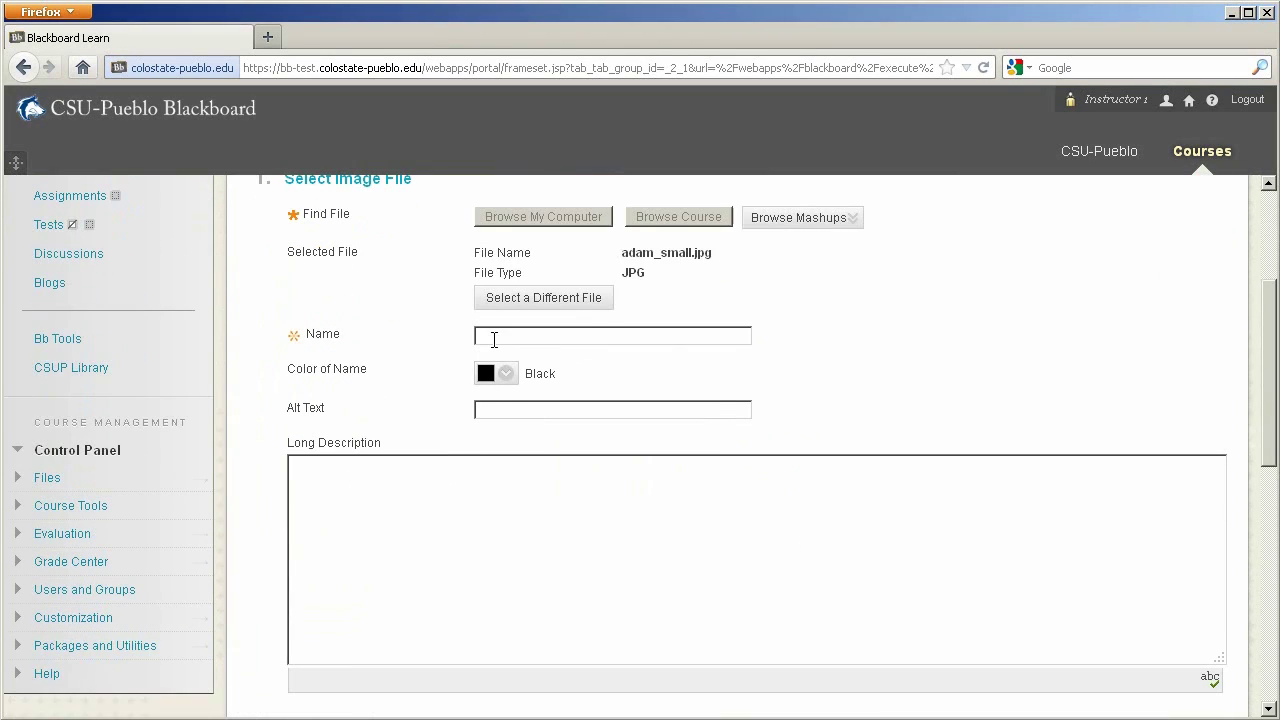
pyautogui.click(492, 338)
pyautogui.write('a')
pyautogui.click(489, 408)
pyautogui.write('Adam Picture')
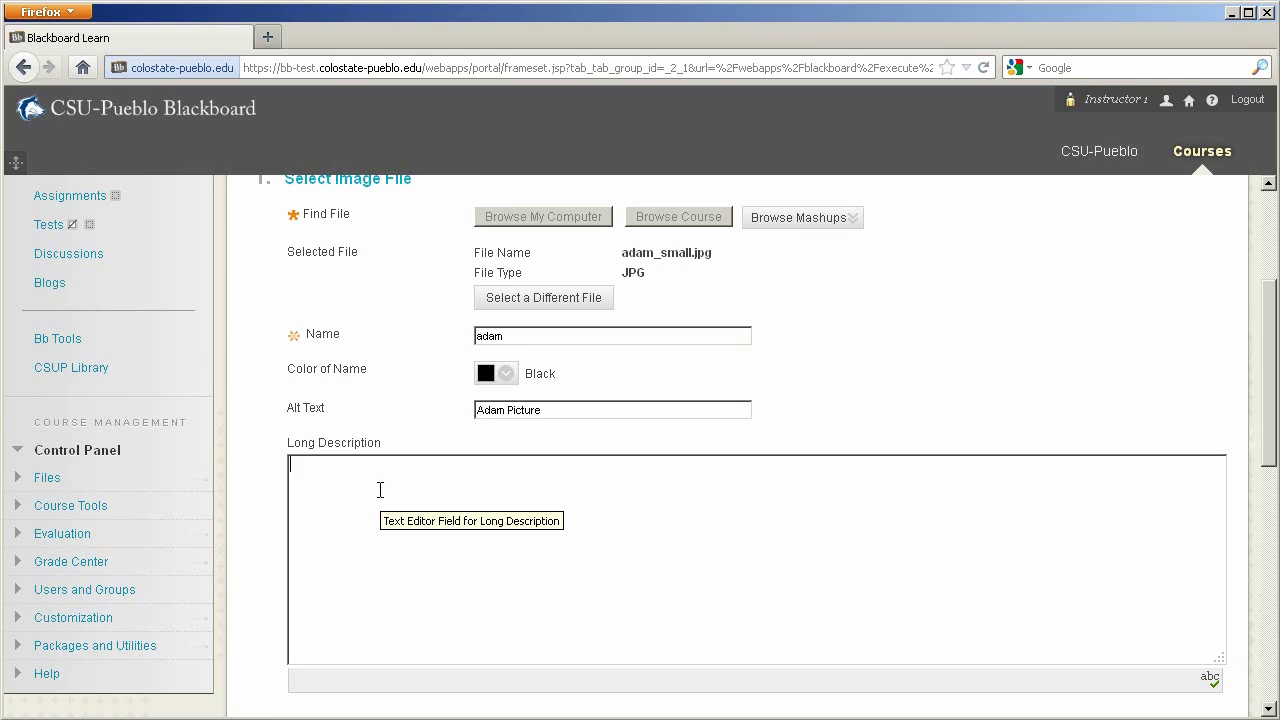
# Check the custom width and height options for the image and set its dimensions back to Original
pyautogui.scroll(-6, 454, 477)
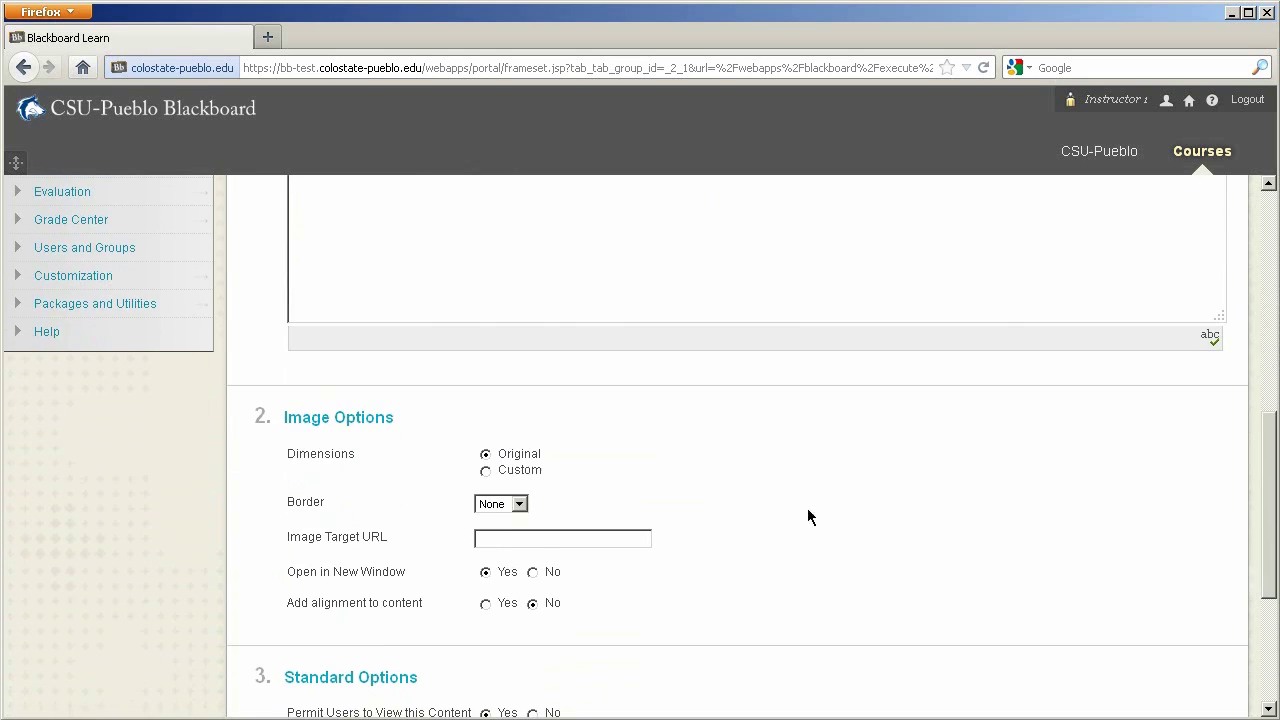
pyautogui.scroll(-2, 855, 494)
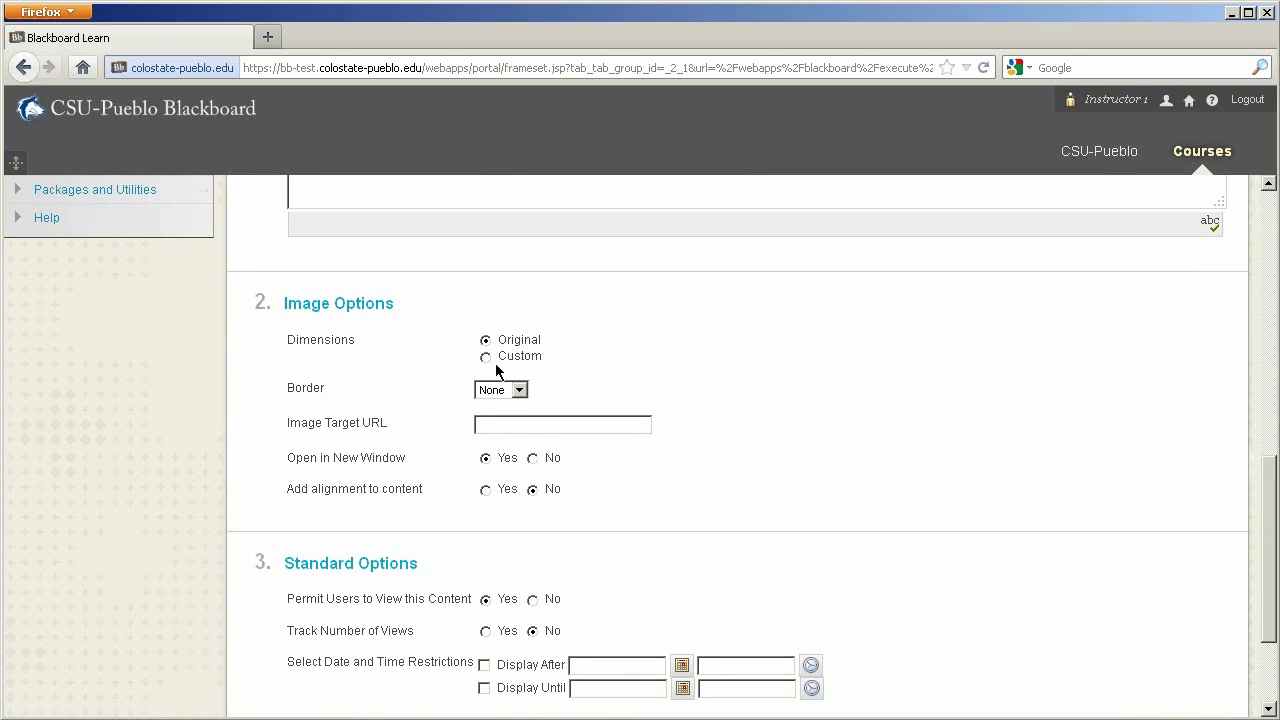
pyautogui.click(487, 357)
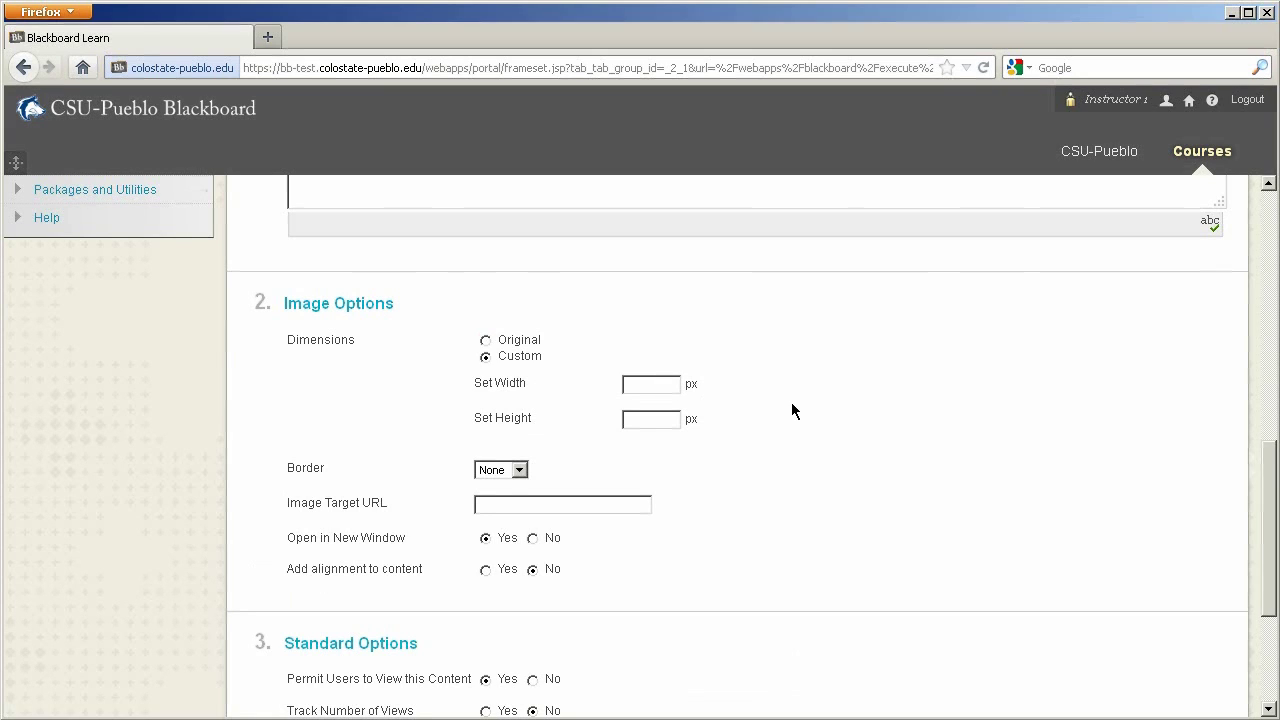
pyautogui.click(486, 341)
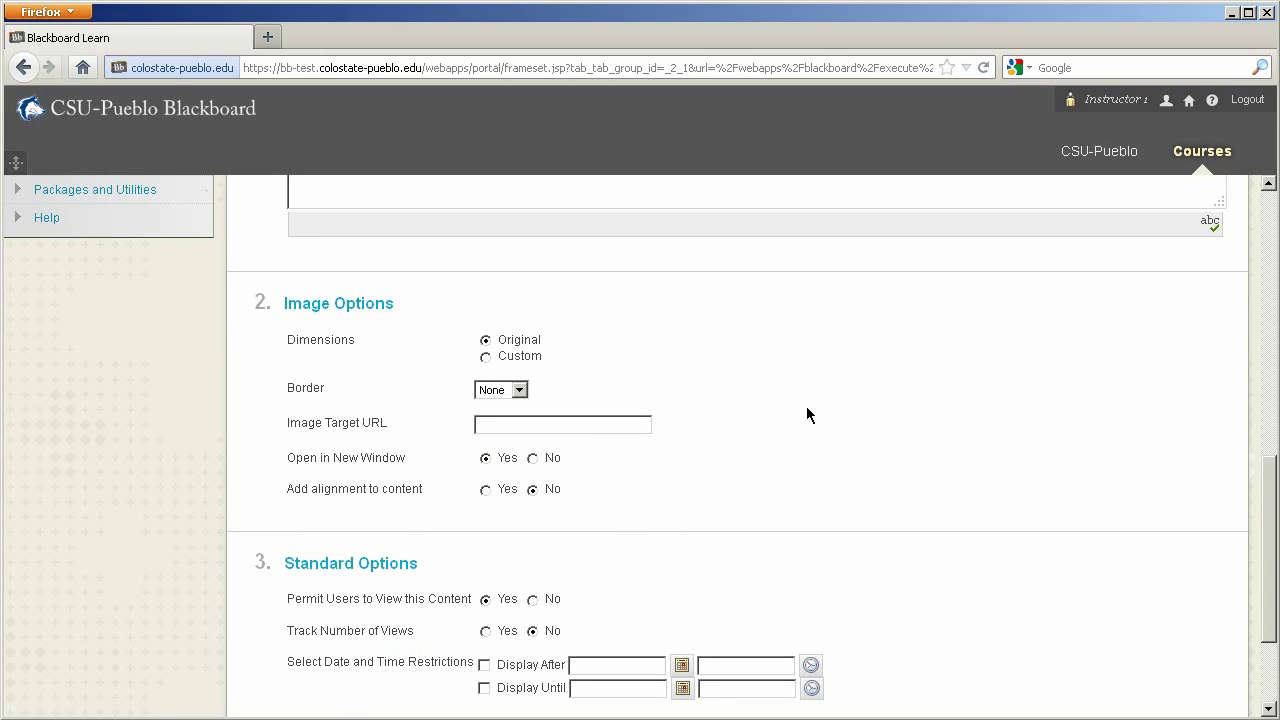
pyautogui.click(486, 357)
pyautogui.click(661, 384)
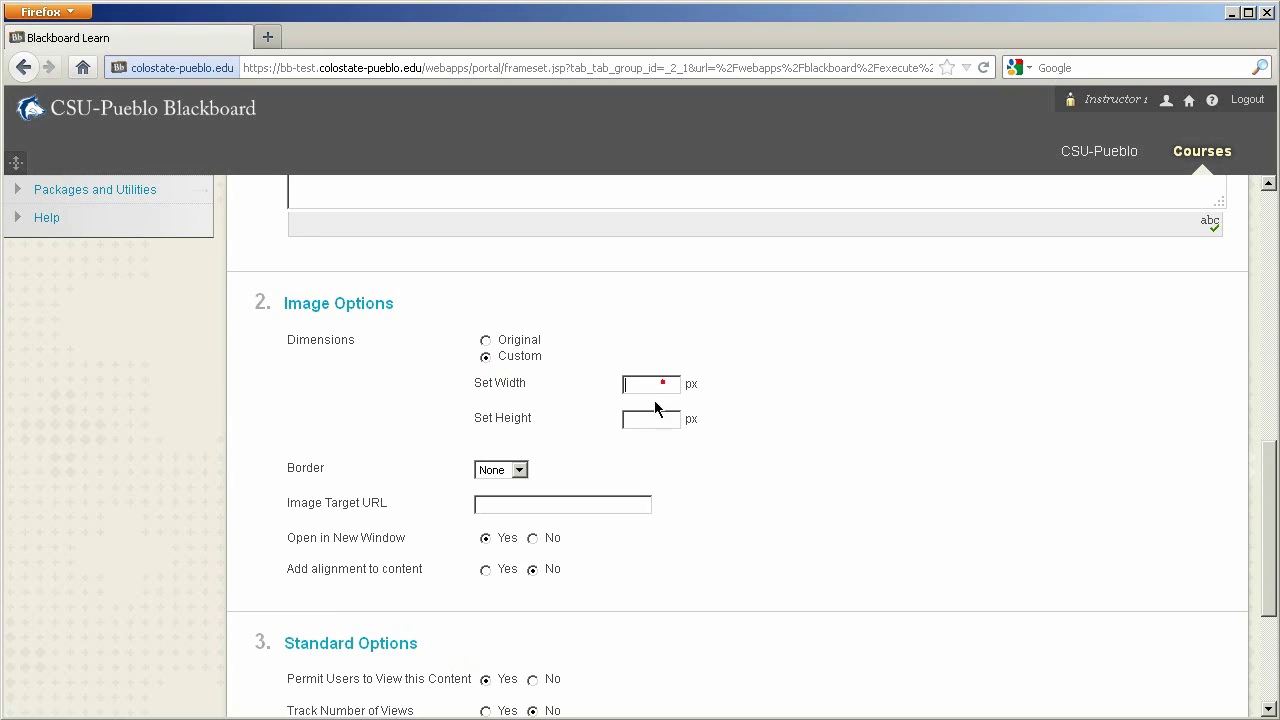
pyautogui.click(487, 341)
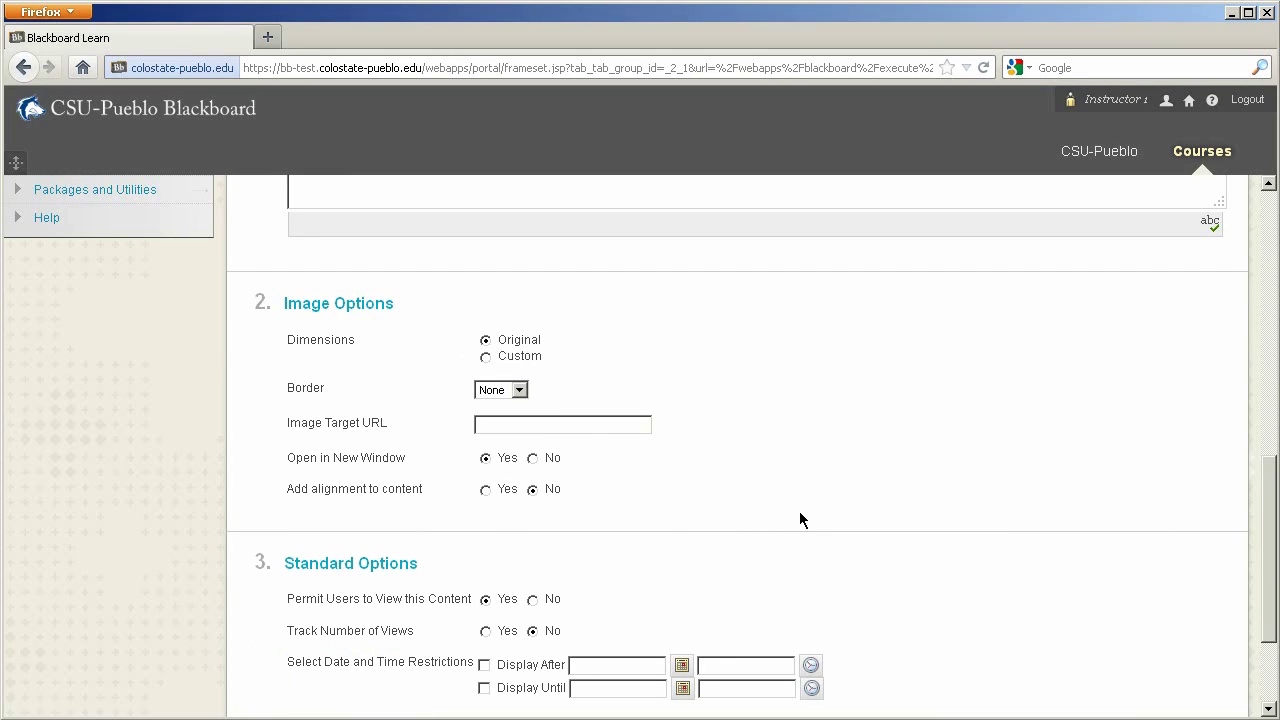
# Submit the image entry and view the picture at the end of the Course Documents list
pyautogui.scroll(-3, 700, 500)
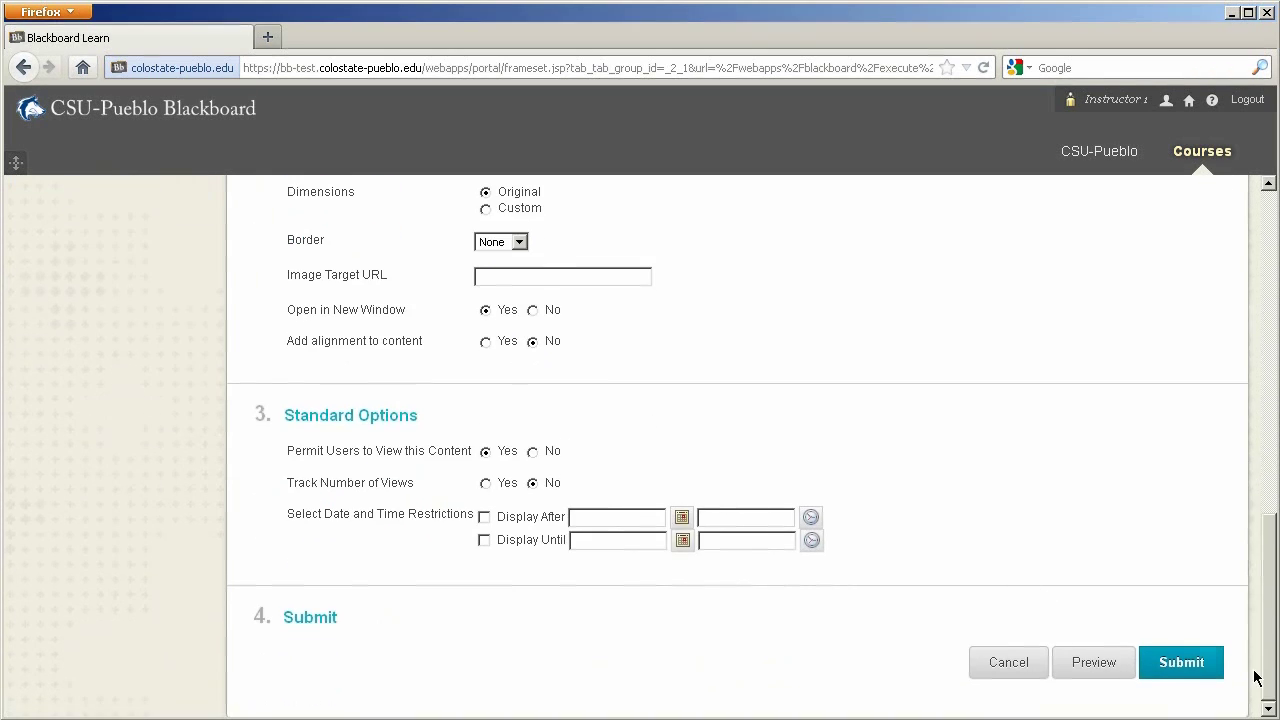
pyautogui.click(1211, 672)
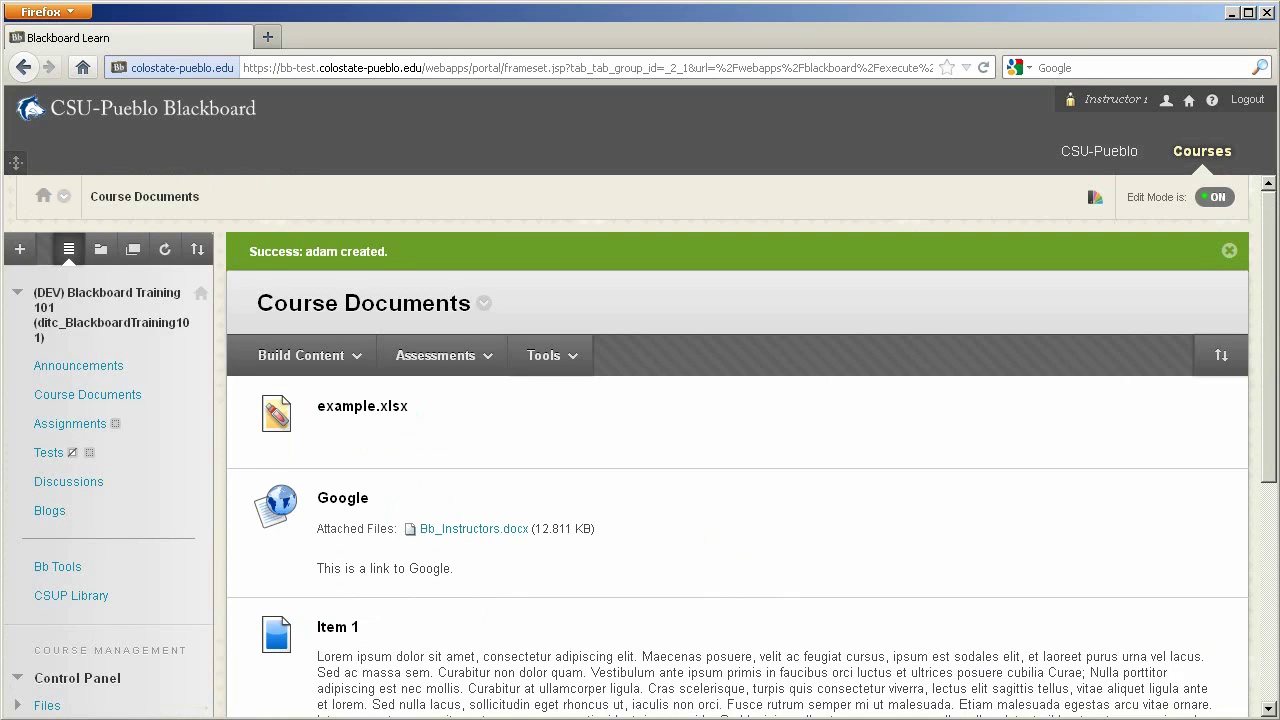
pyautogui.scroll(-8, 837, 563)
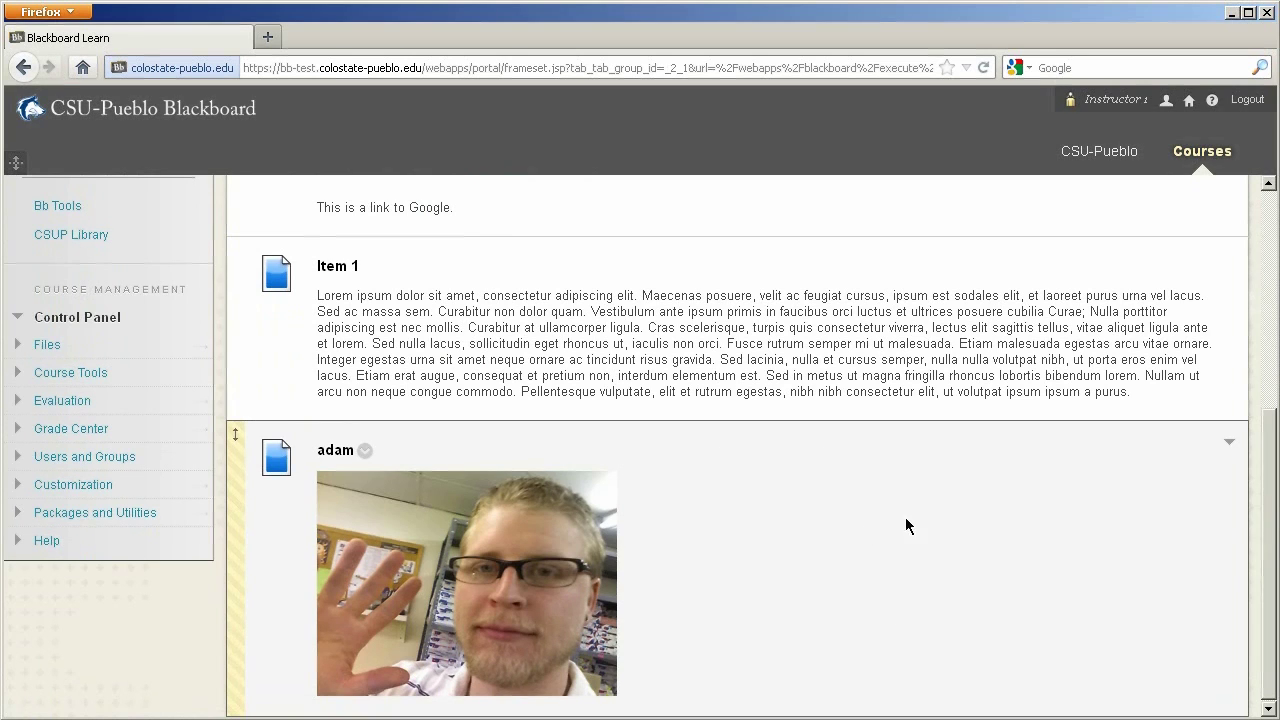
pyautogui.scroll(6, 826, 574)
pyautogui.scroll(1, 826, 574)
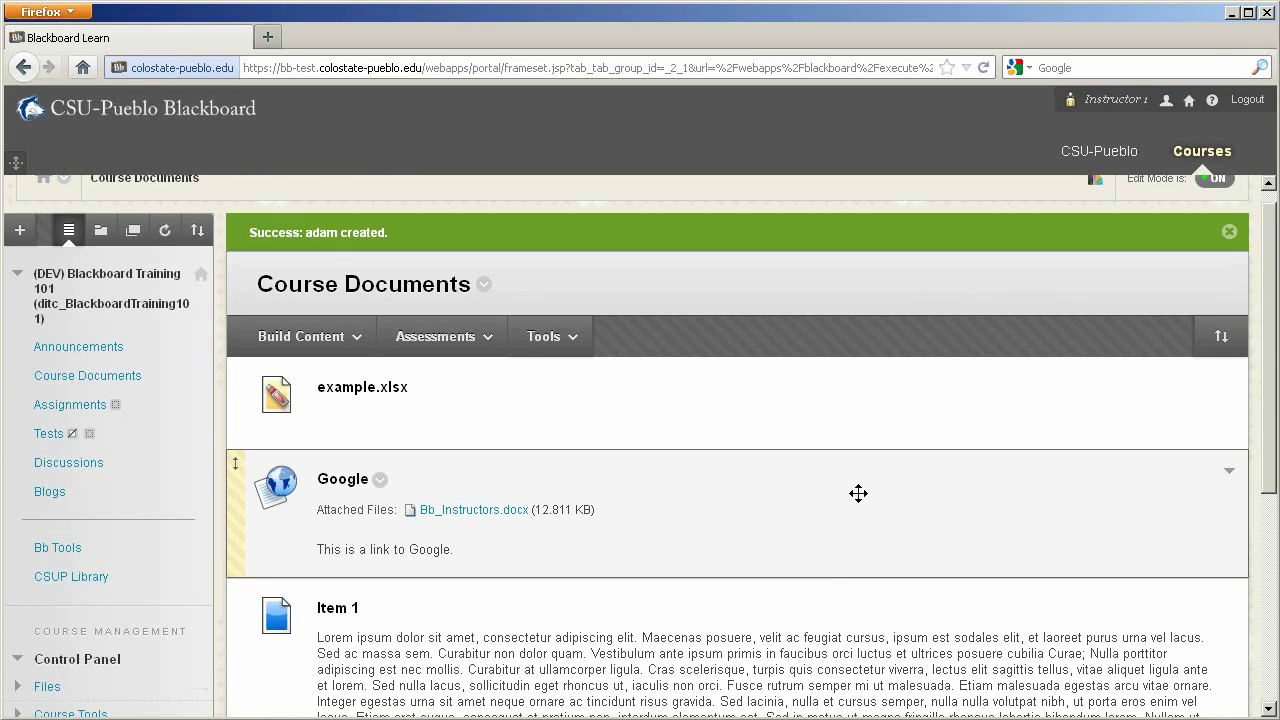
# Start a YouTube video entry in Course Documents, searching for "csuptechnologist" and looking through the results
pyautogui.click(314, 340)
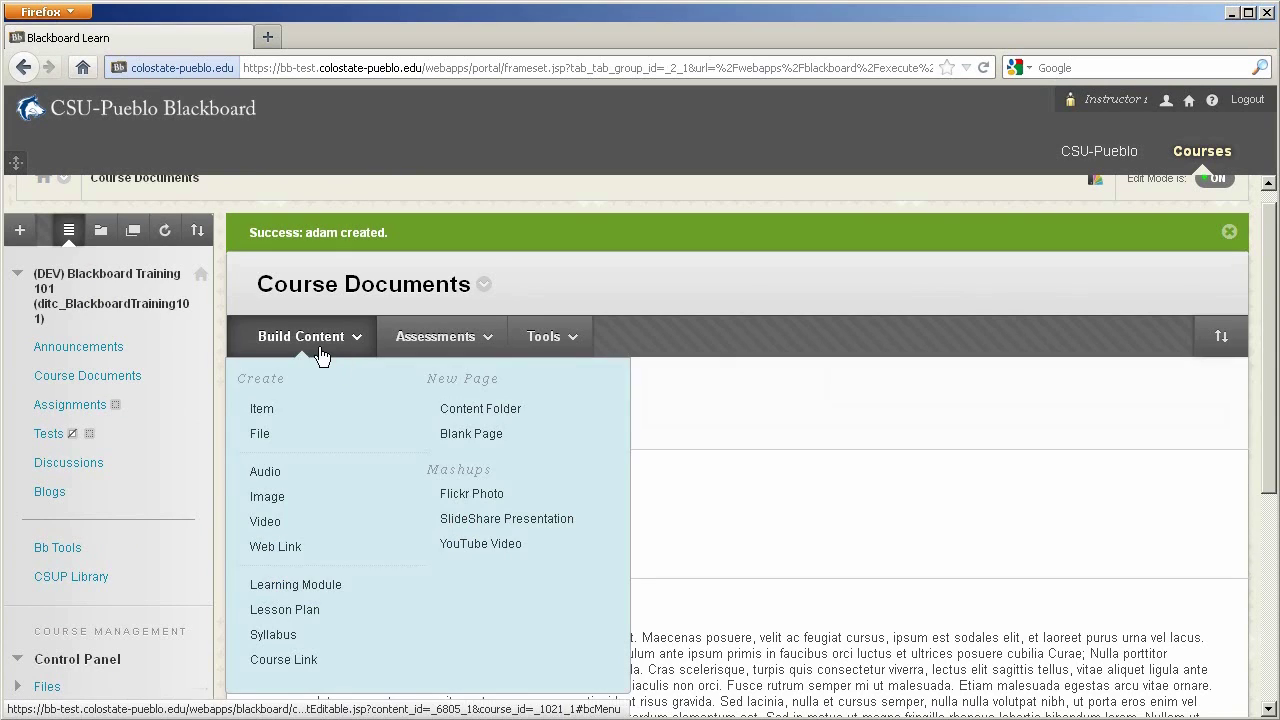
pyautogui.click(484, 544)
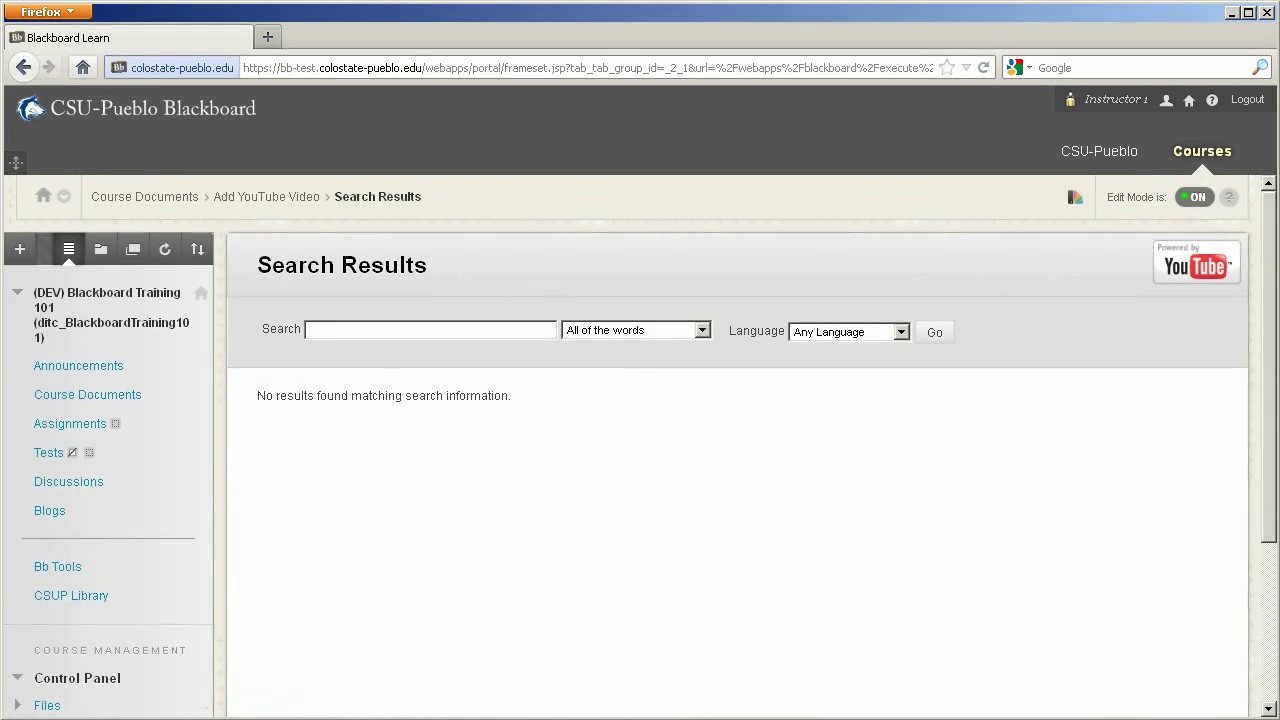
pyautogui.write('csuptechnologist')
pyautogui.press('Return')
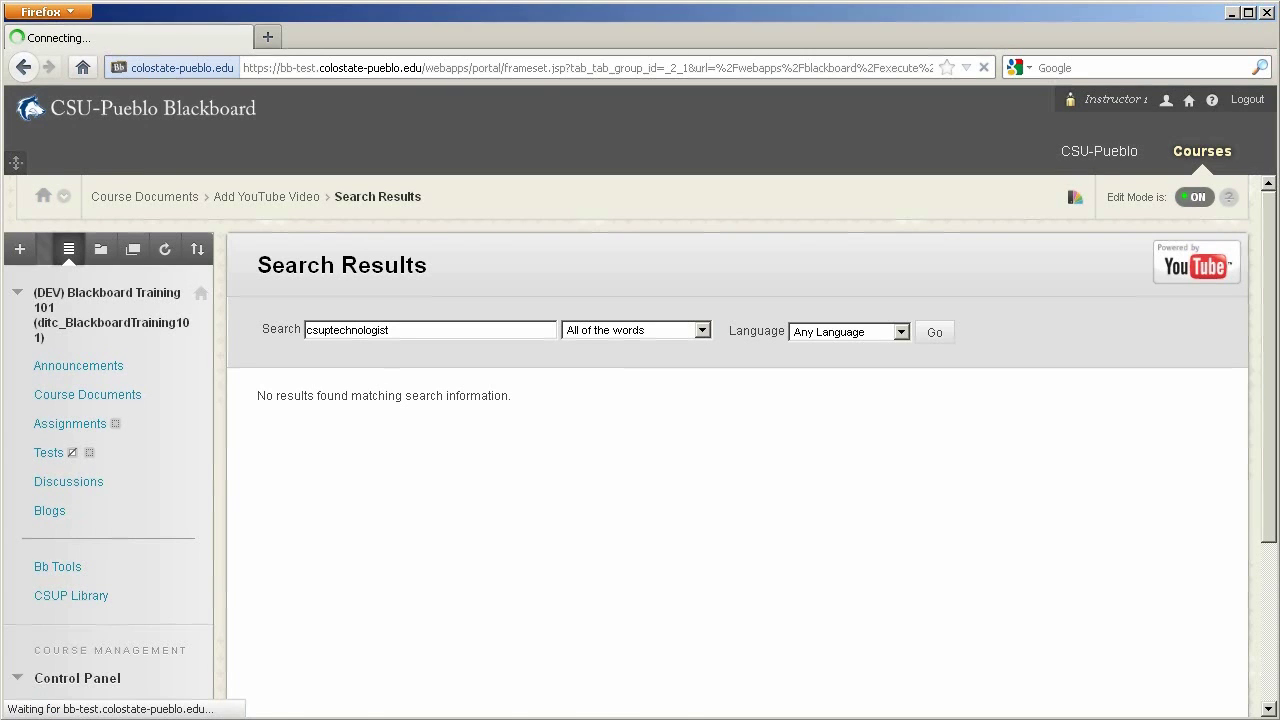
pyautogui.scroll(-8, 826, 418)
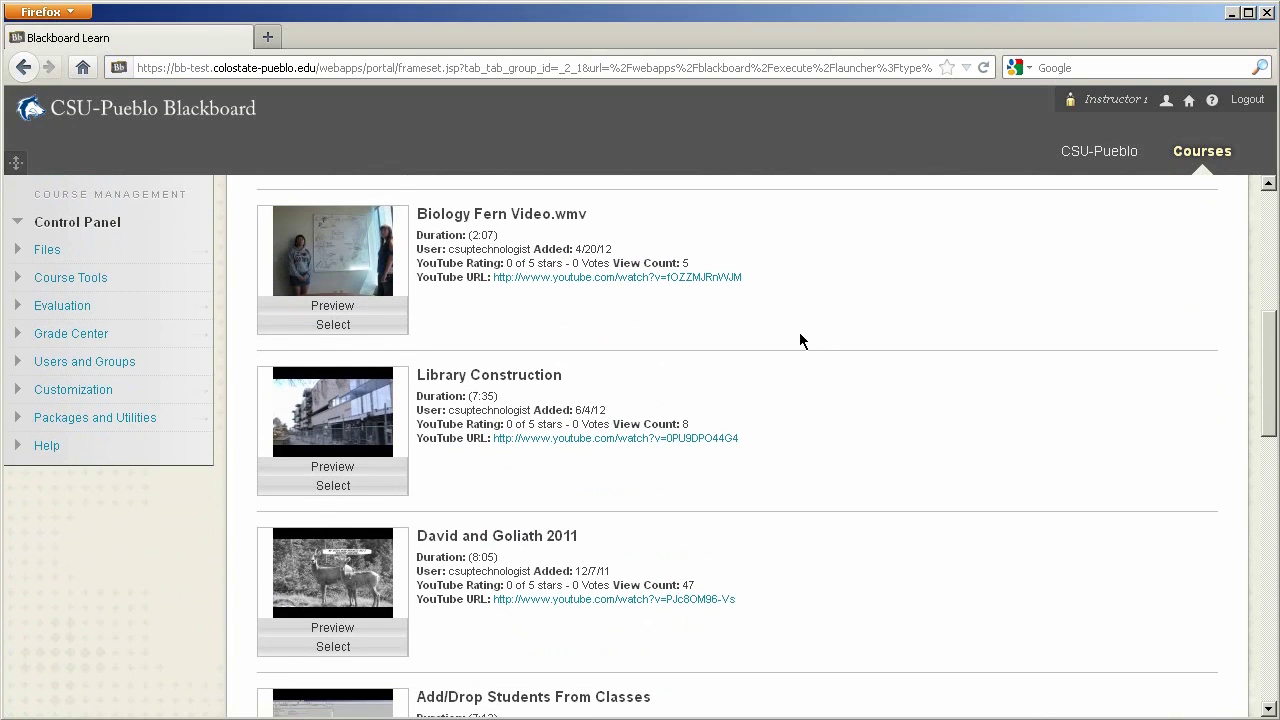
pyautogui.scroll(8, 800, 340)
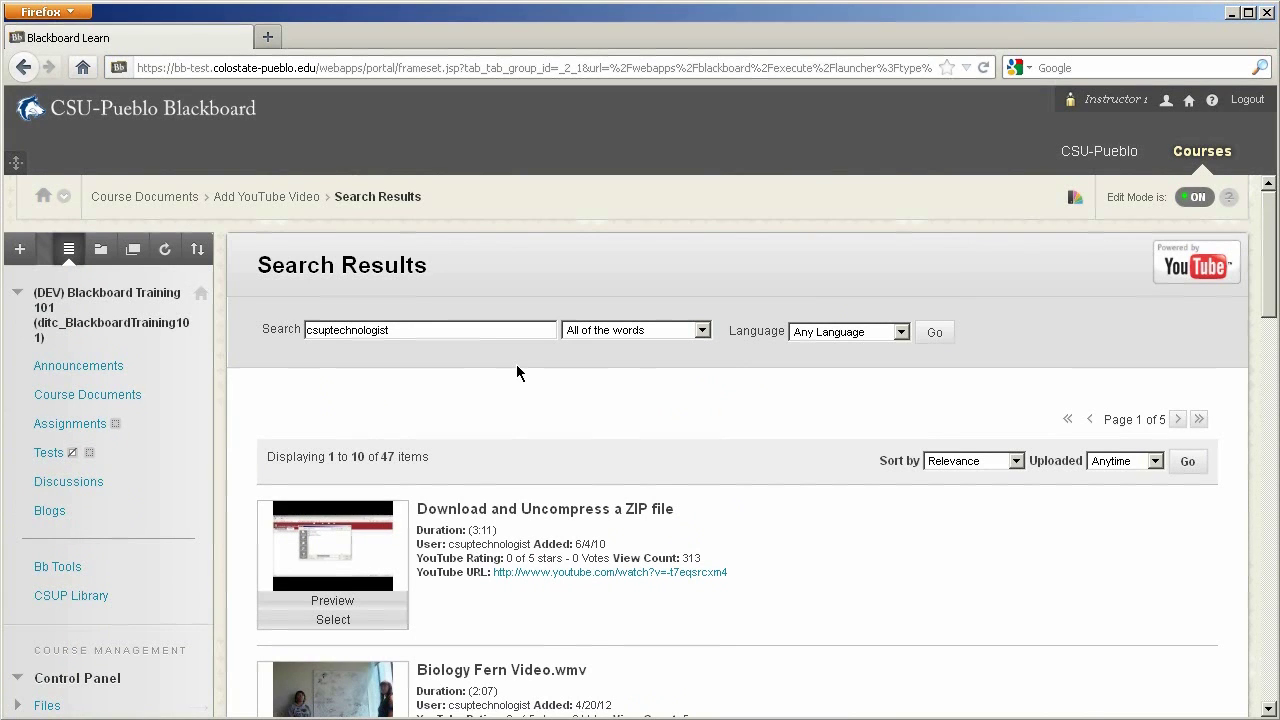
pyautogui.scroll(-5, 517, 370)
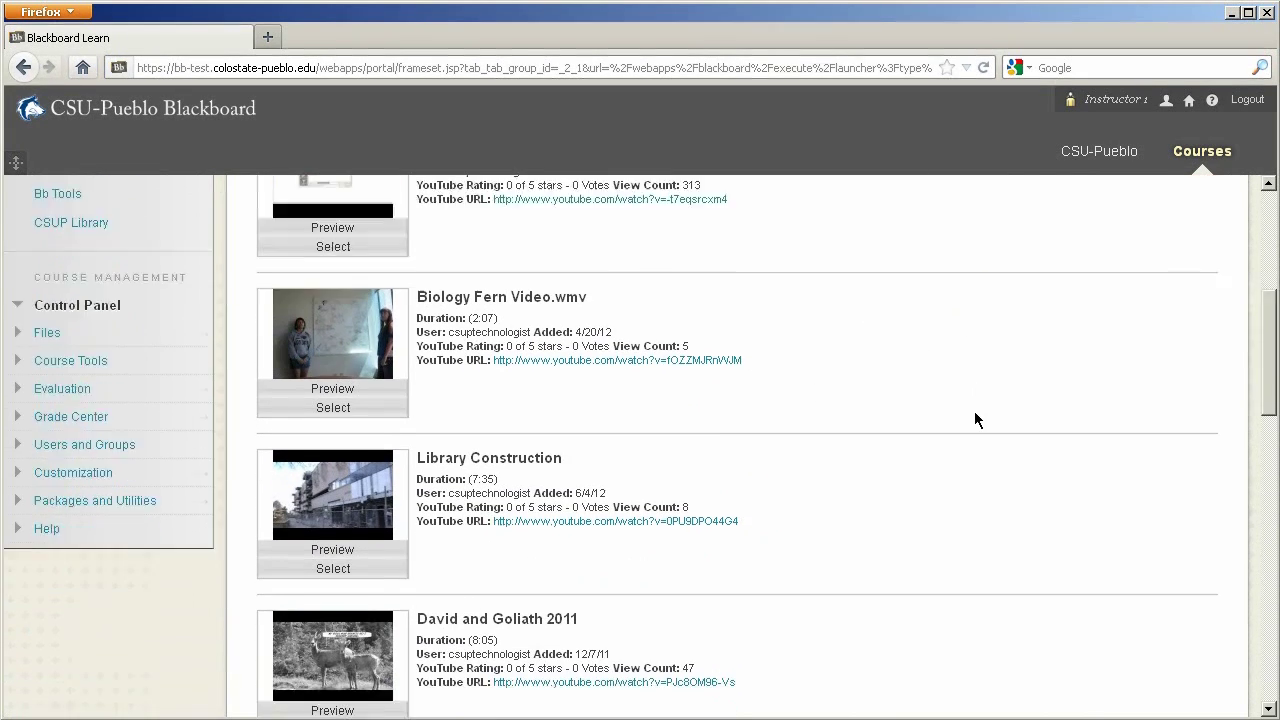
pyautogui.scroll(-4, 976, 420)
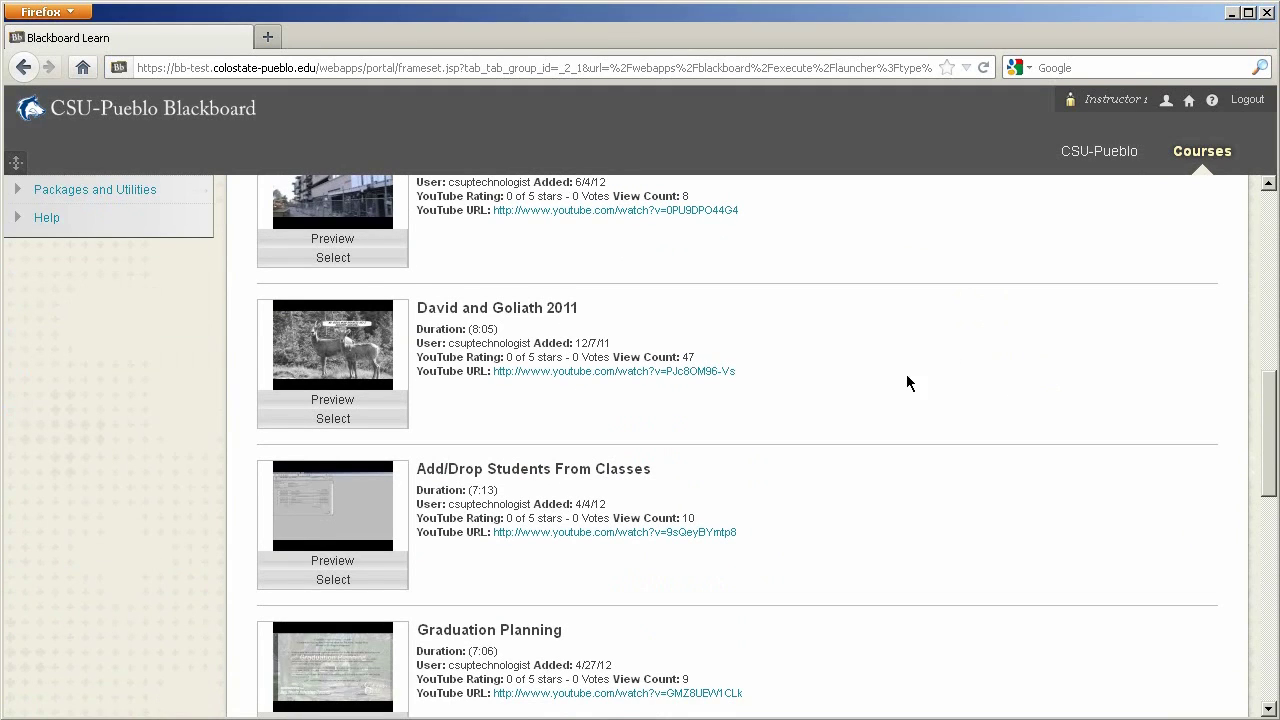
# Choose the video "Clear Temporary Files to fix a Grade Center that does not load" from the YouTube search results
pyautogui.scroll(-3, 892, 355)
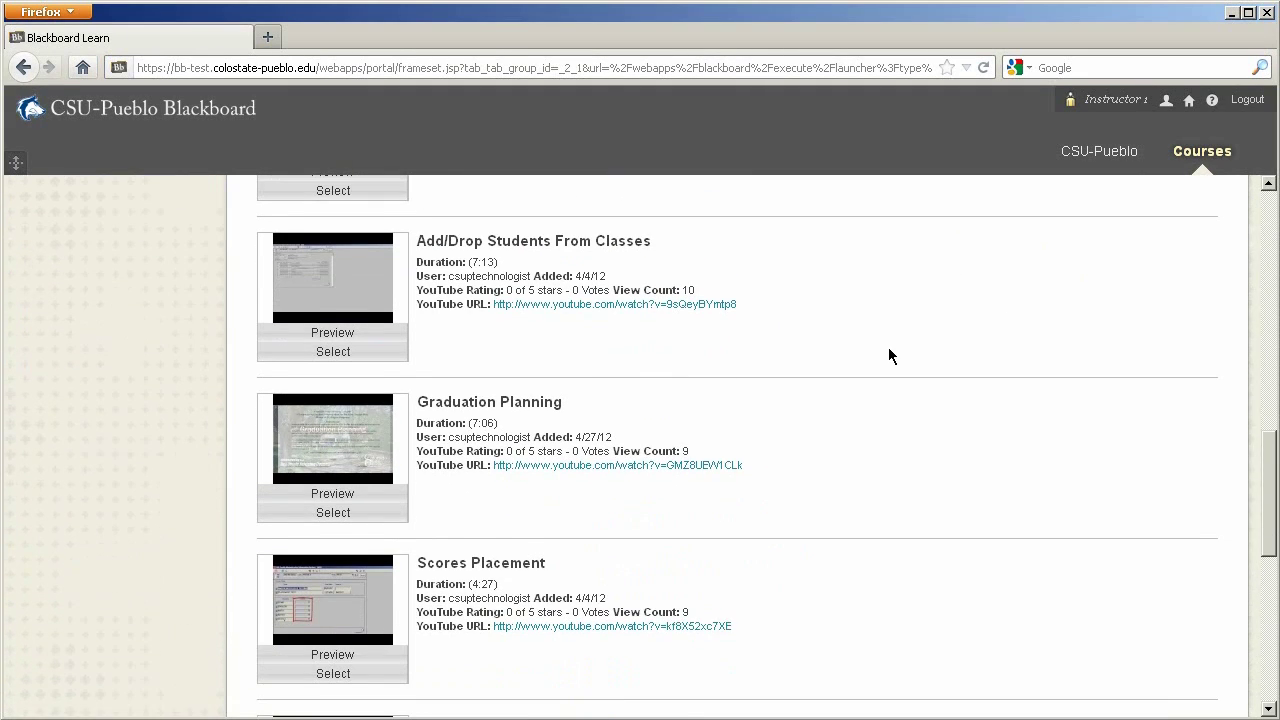
pyautogui.scroll(-7, 890, 355)
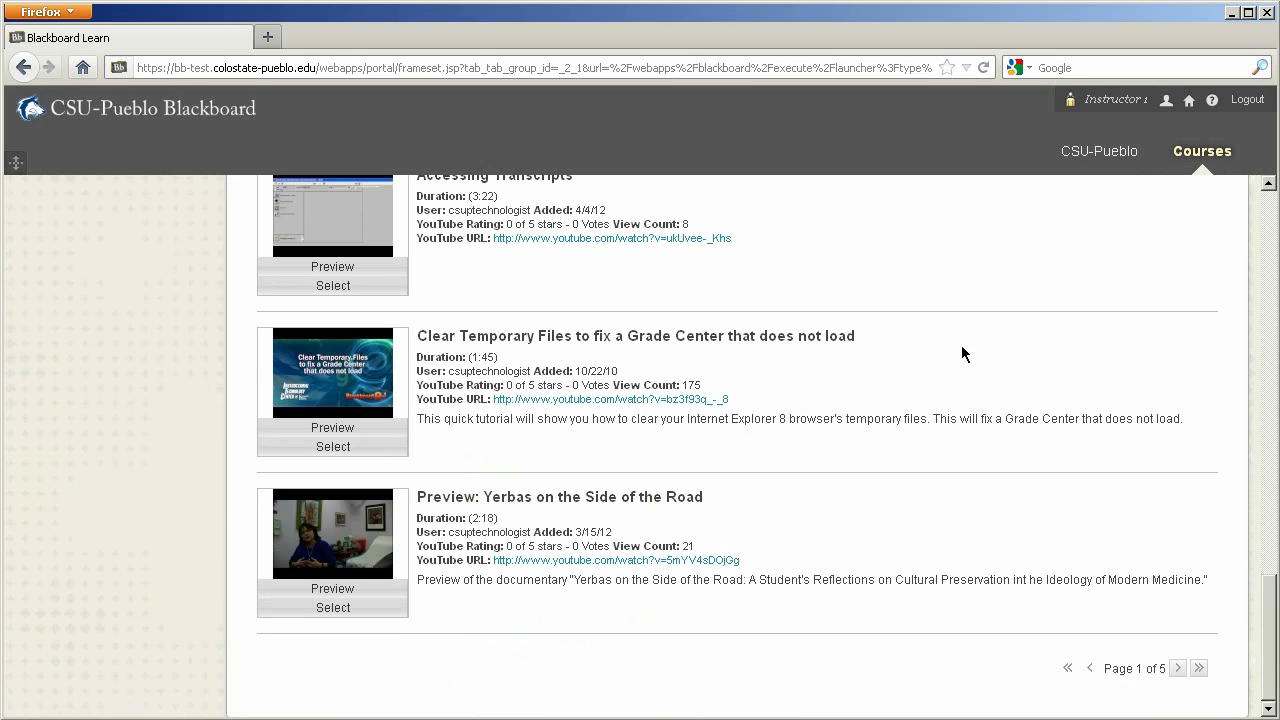
pyautogui.click(347, 458)
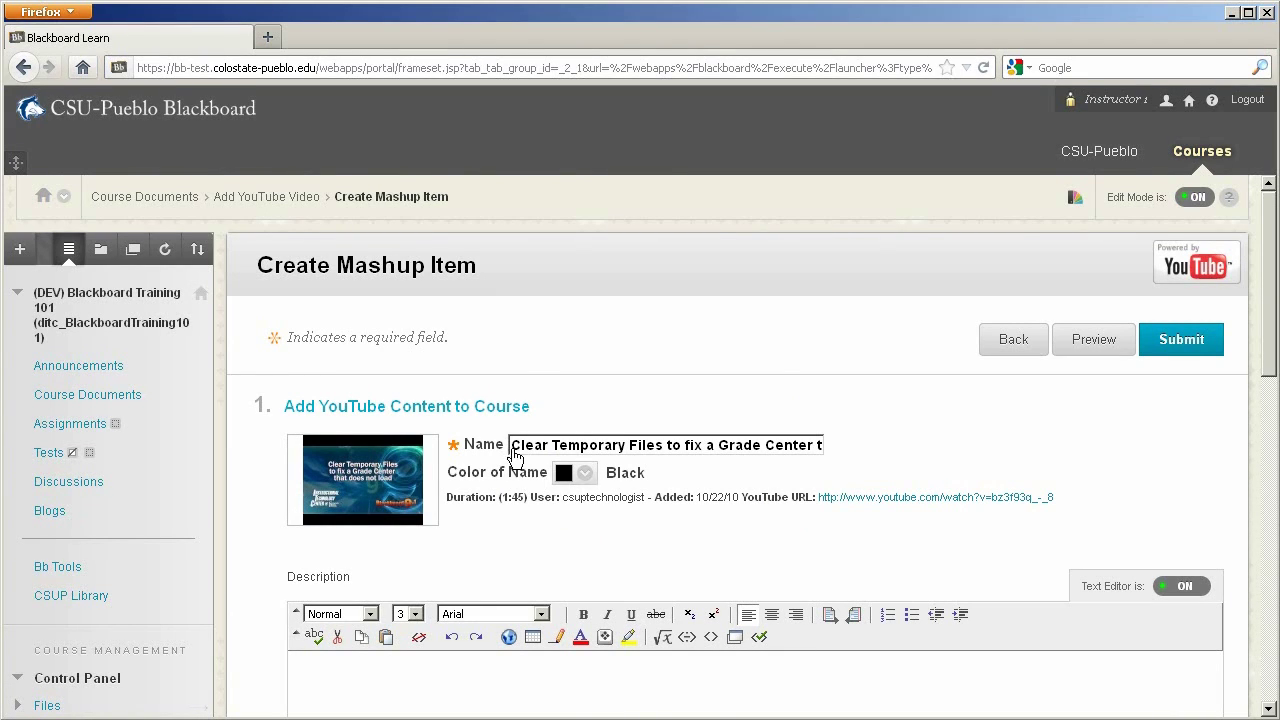
# Enter "Watch me!" as the video's description and submit the mashup item with the Thumbnail view and default options
pyautogui.scroll(-2, 720, 528)
pyautogui.scroll(-3, 719, 530)
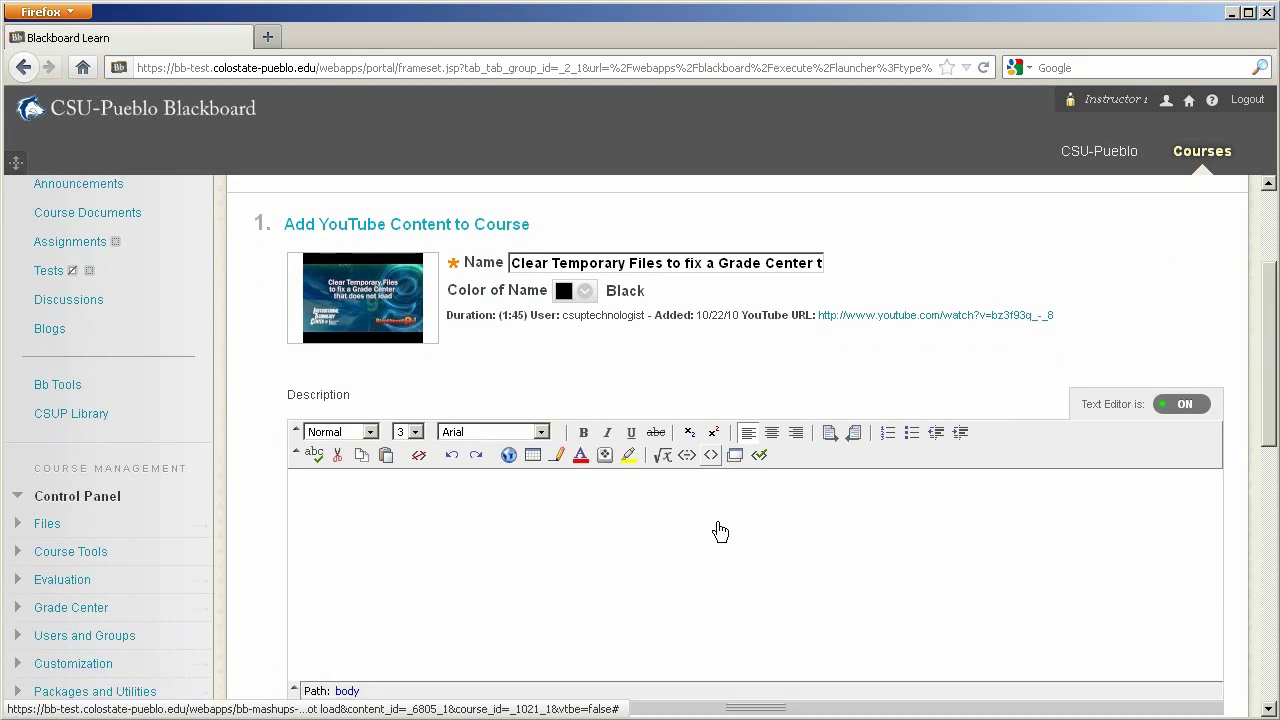
pyautogui.click(423, 463)
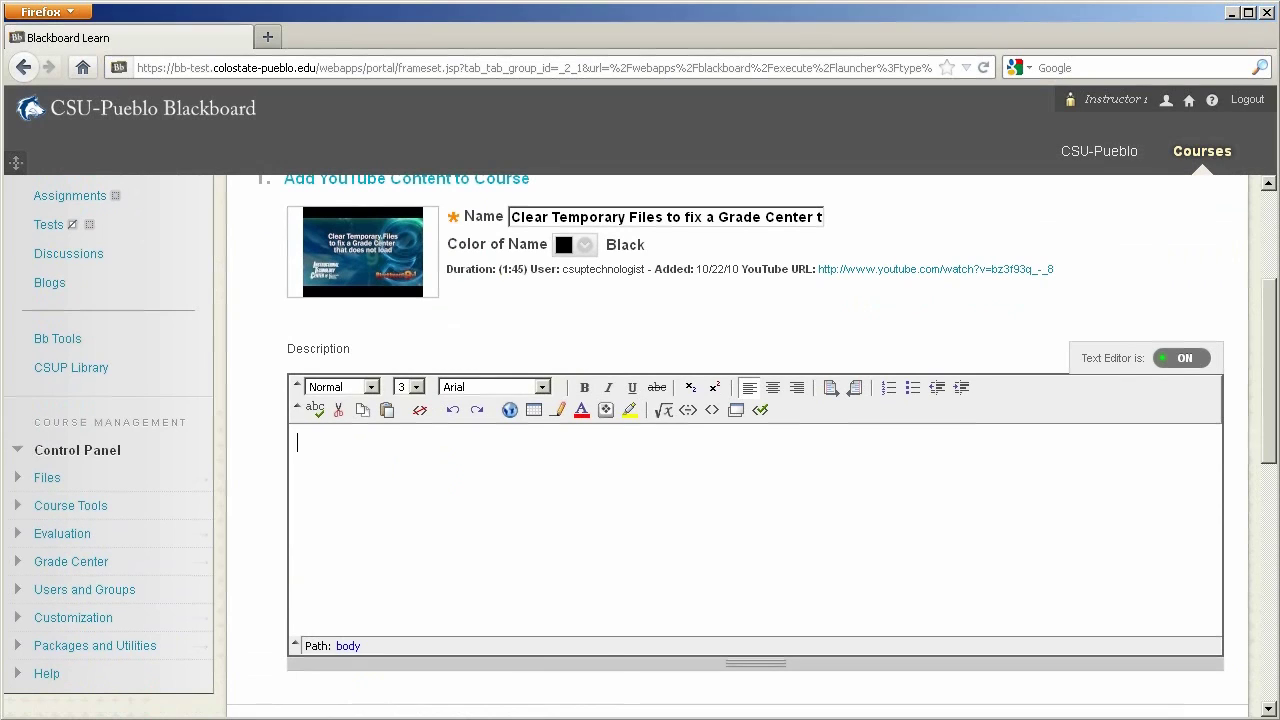
pyautogui.write('Watch me!')
pyautogui.scroll(-5, 464, 456)
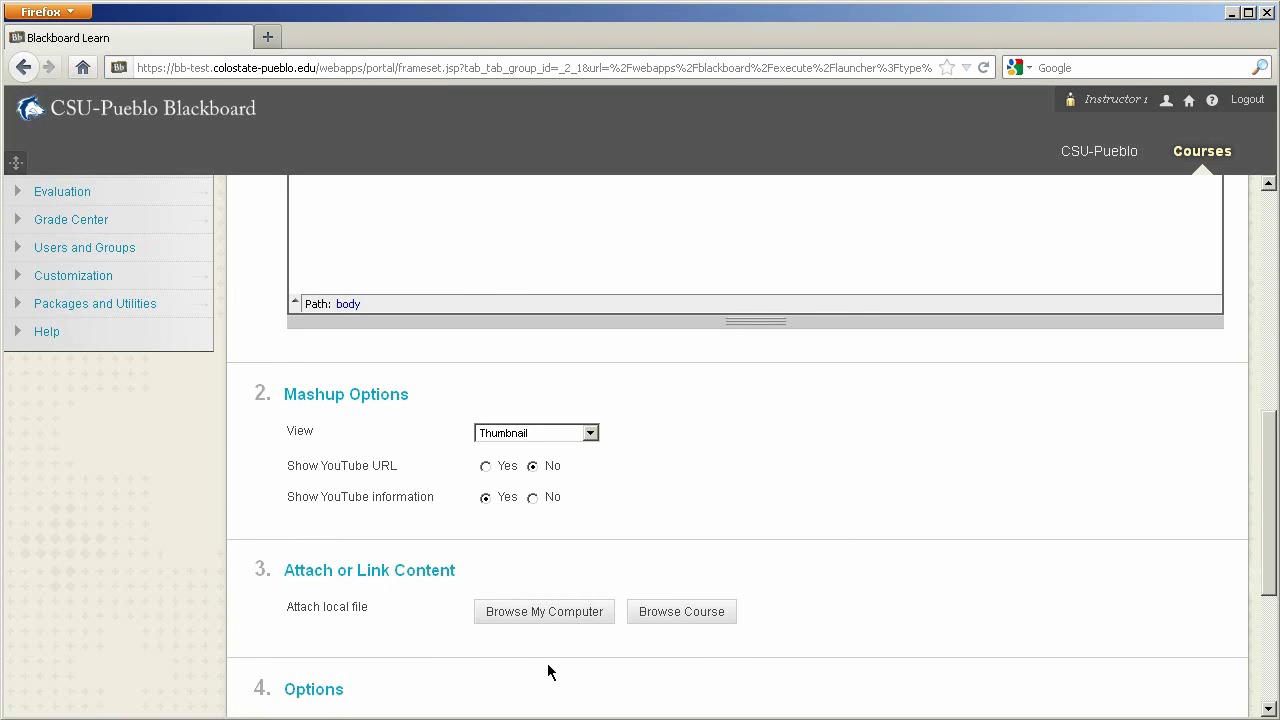
pyautogui.scroll(-5, 927, 583)
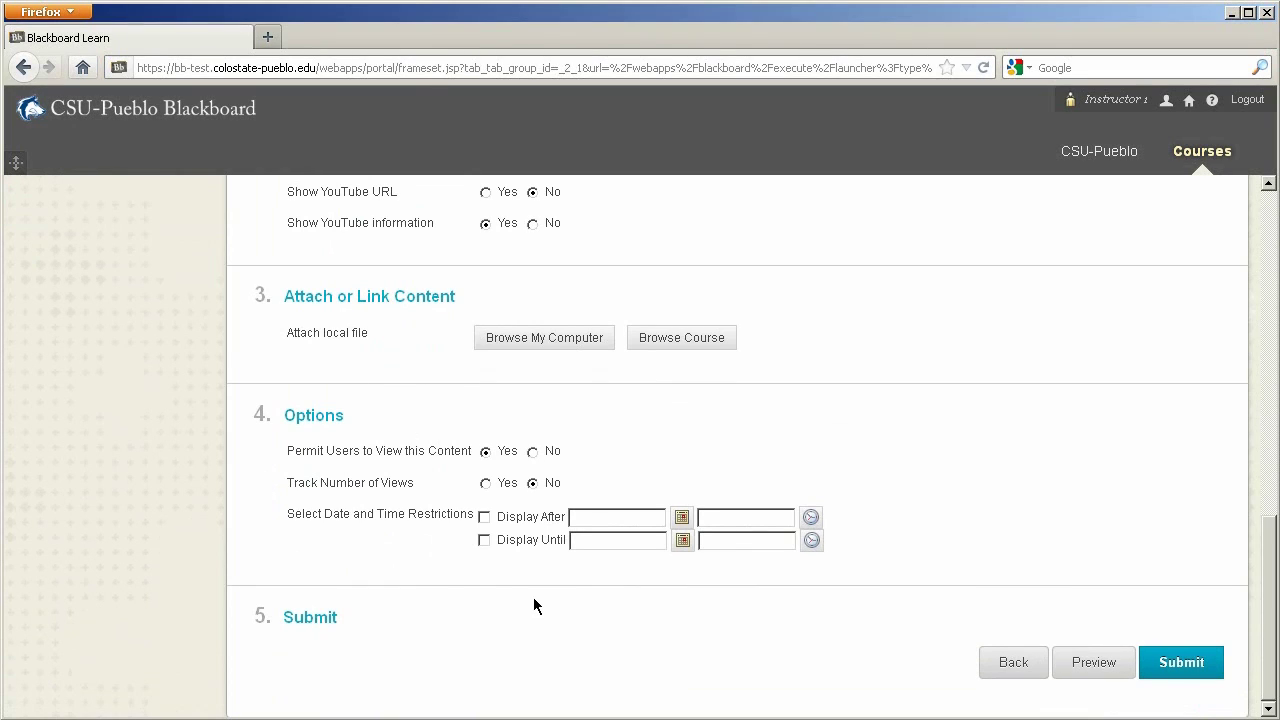
pyautogui.click(1162, 670)
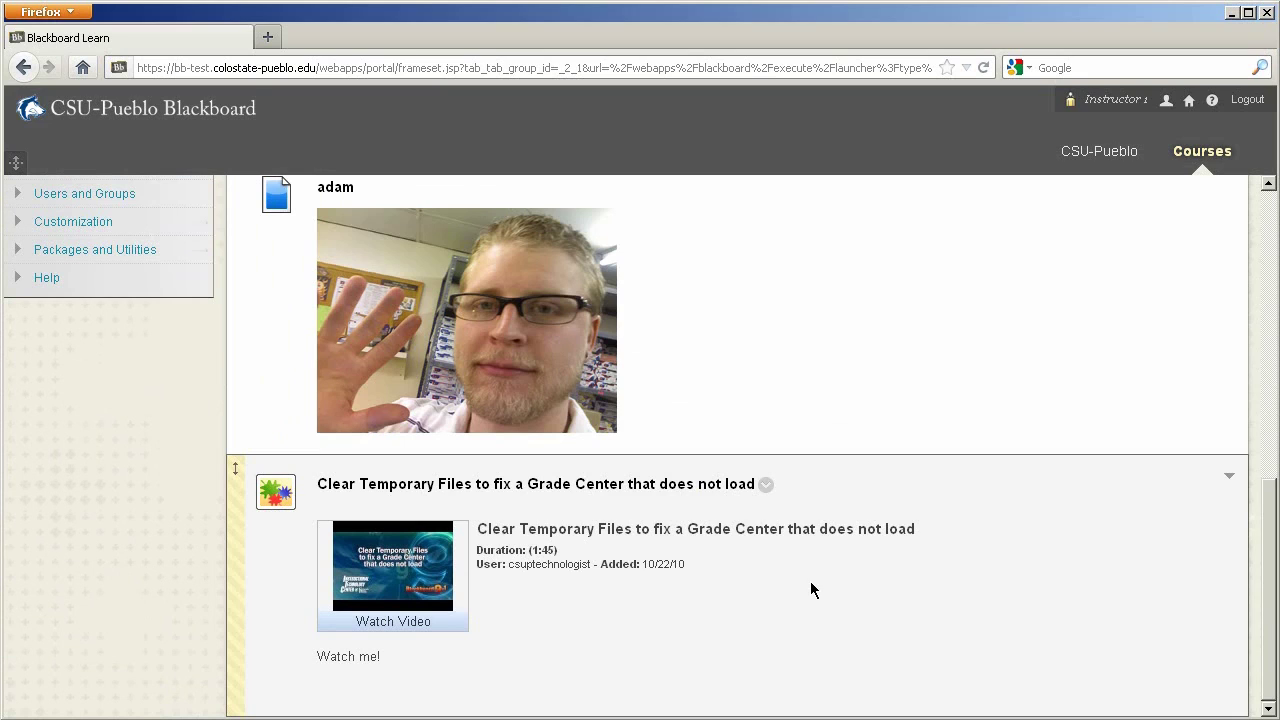
# Play the embedded YouTube video briefly, pause and close its player, and return to the start of Course Documents
pyautogui.click(393, 621)
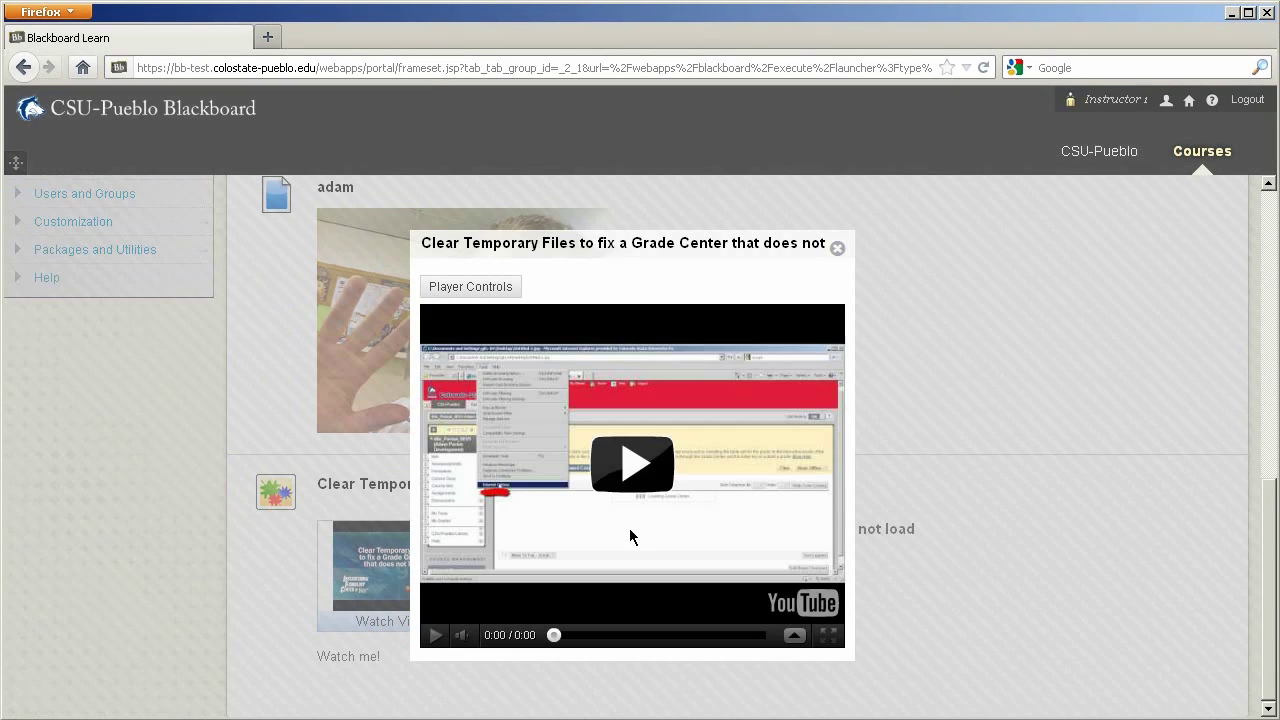
pyautogui.click(660, 480)
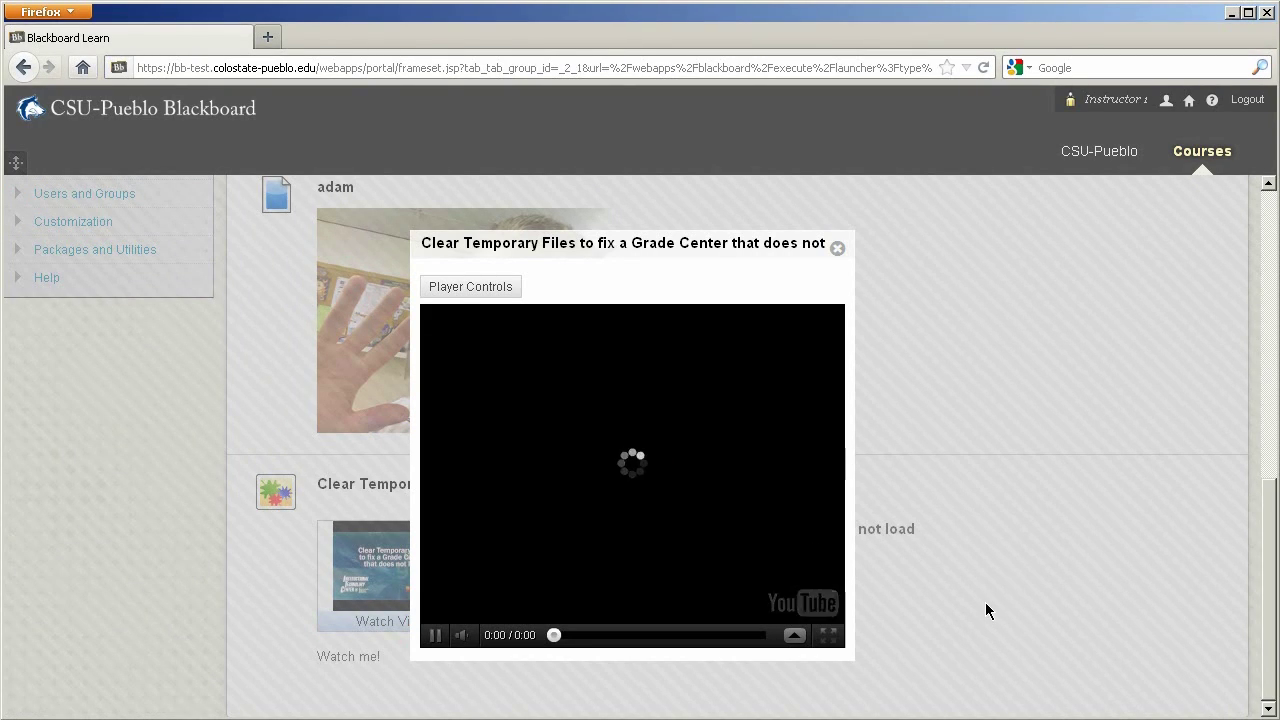
pyautogui.click(435, 636)
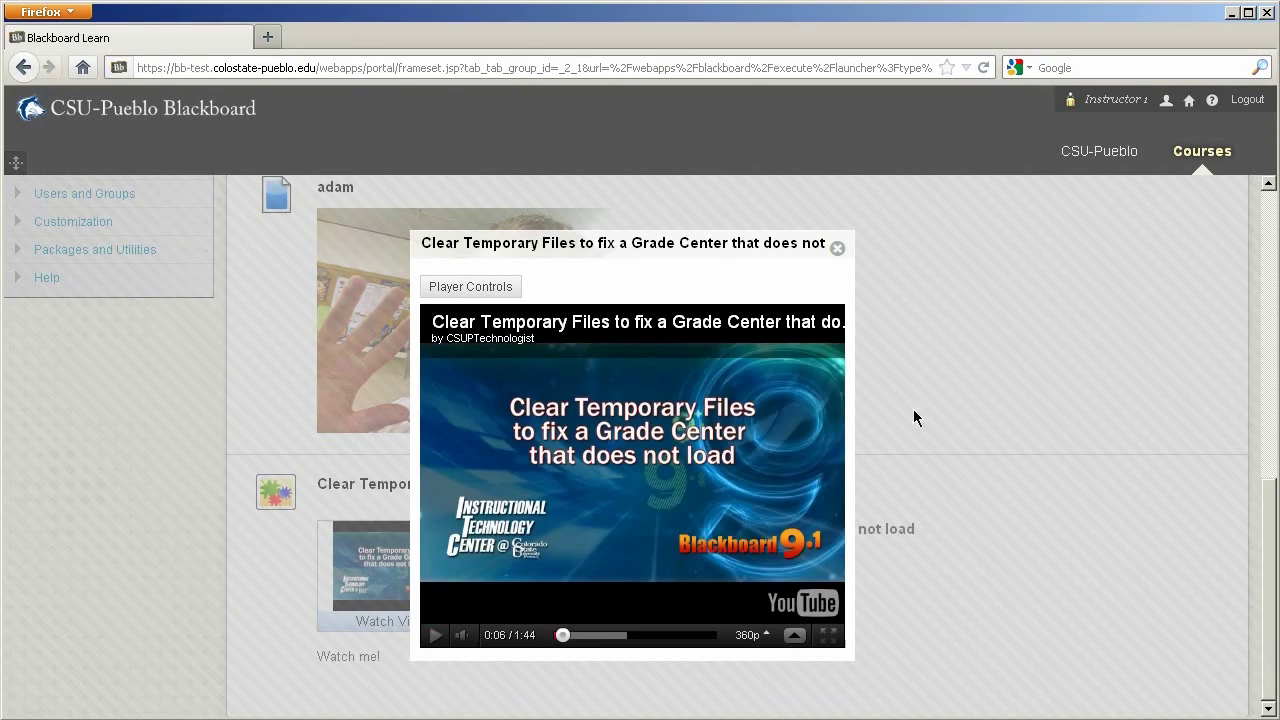
pyautogui.click(838, 250)
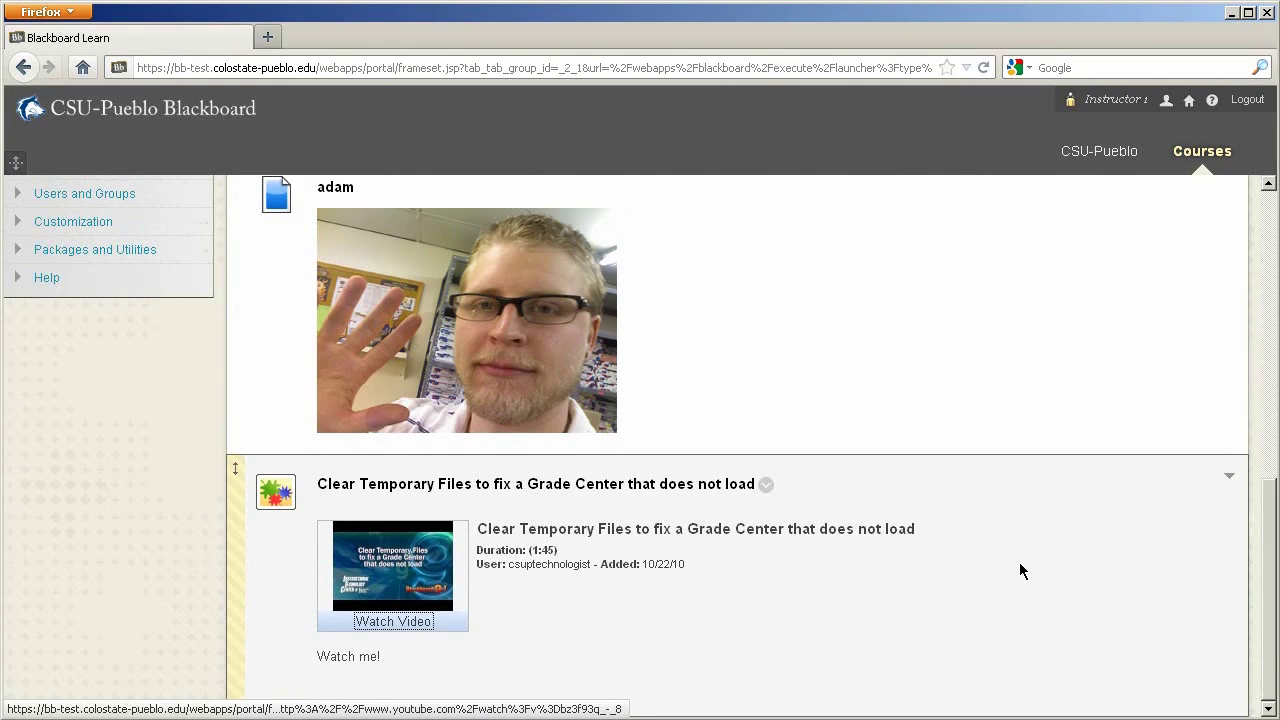
pyautogui.scroll(10, 1019, 562)
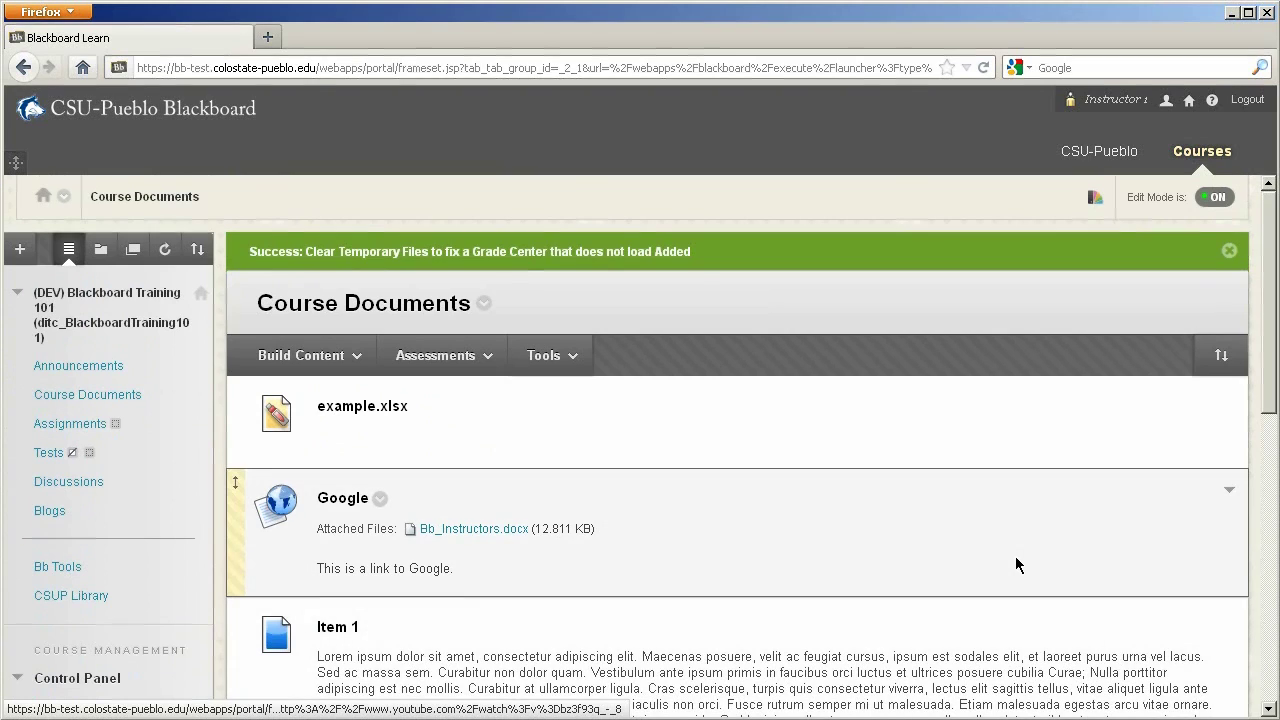